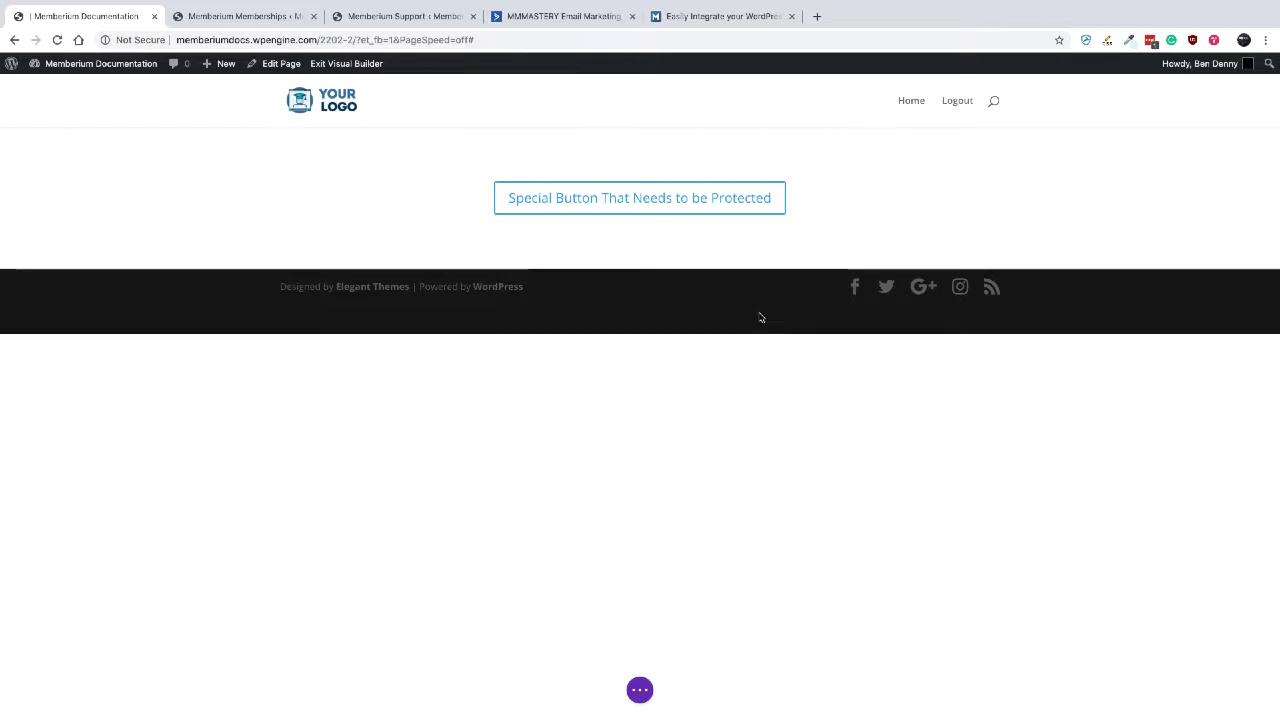
Exit and re-enable the Visual Builder on the page, and open the settings of the Special Button module.
left_click(346, 63)
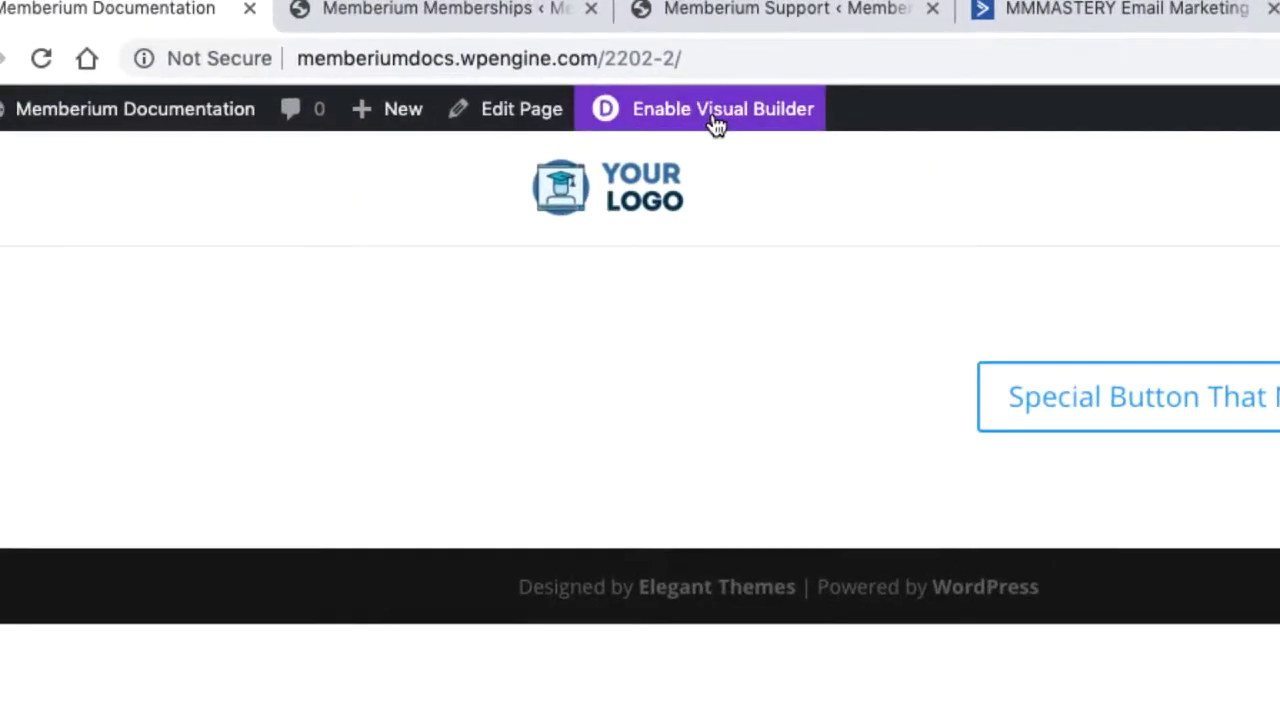
left_click(363, 50)
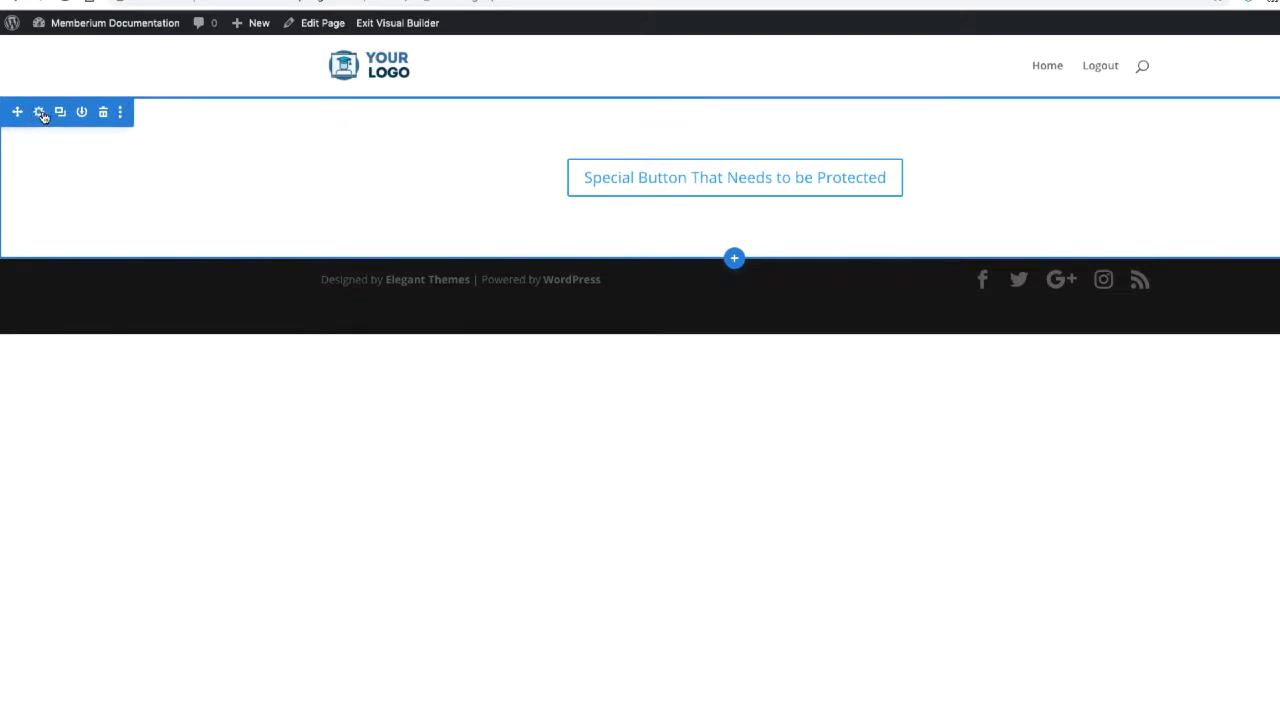
mouse_move(406, 157)
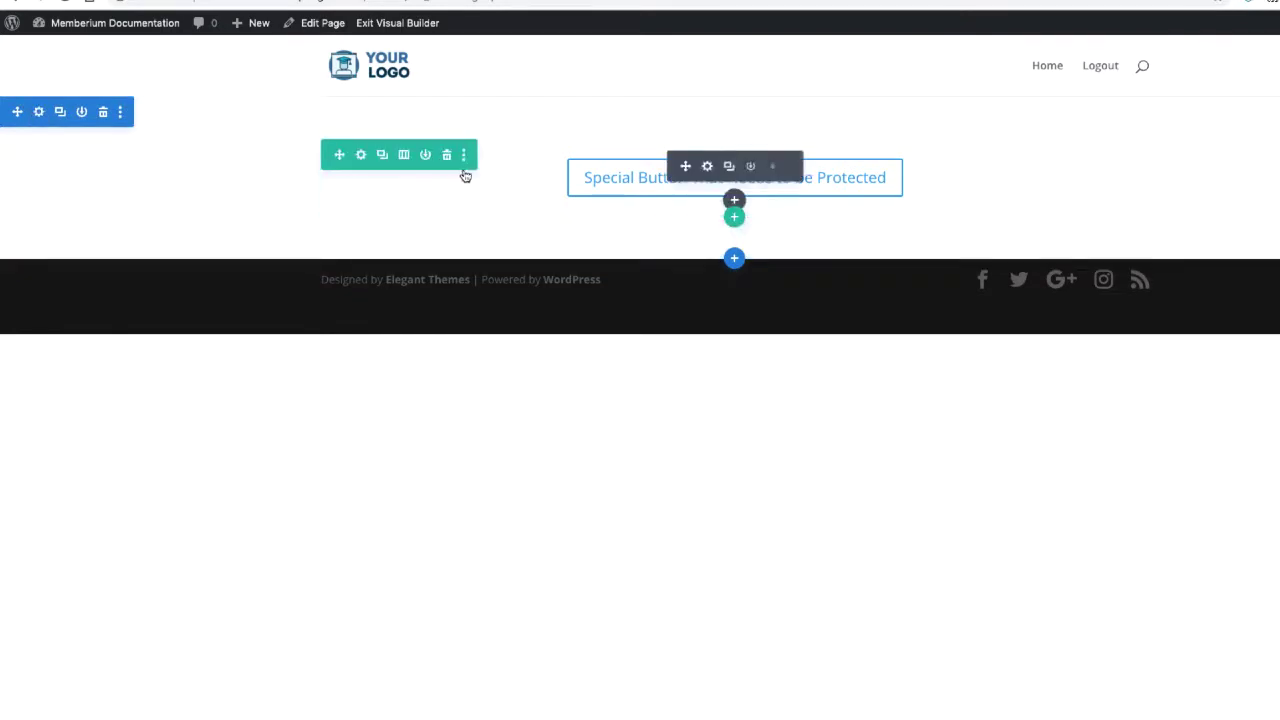
mouse_move(708, 168)
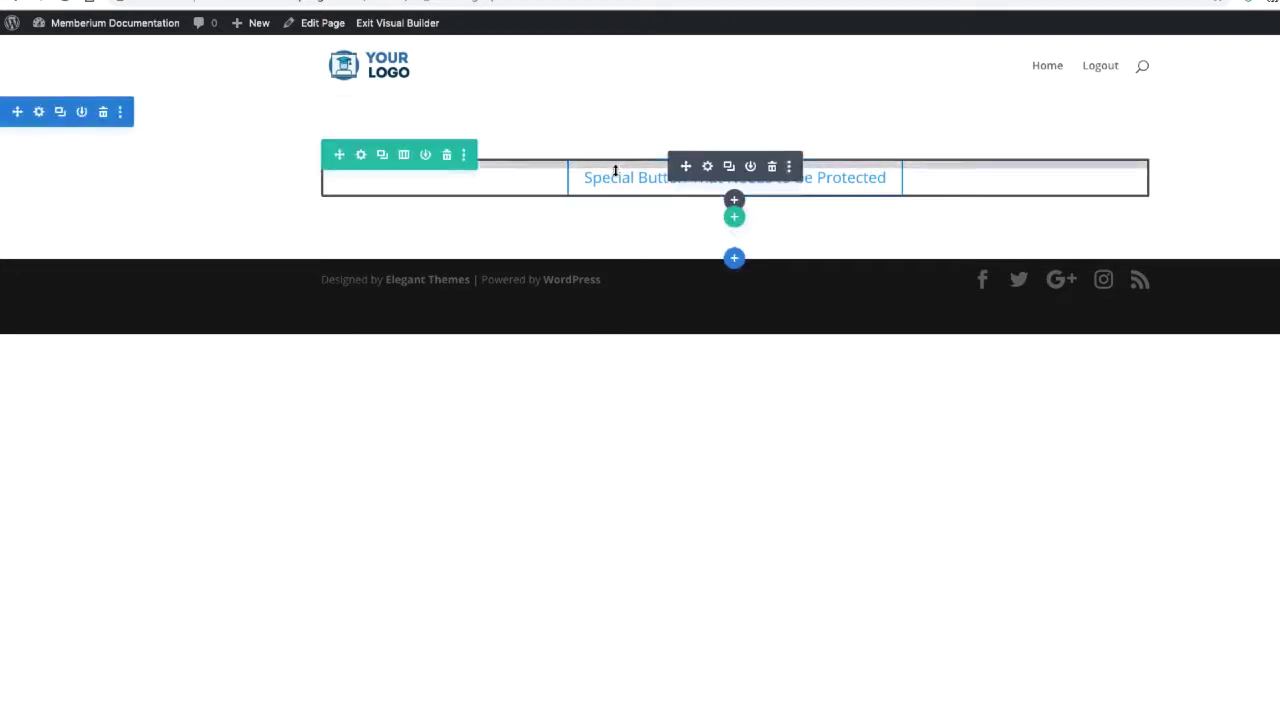
left_click(709, 168)
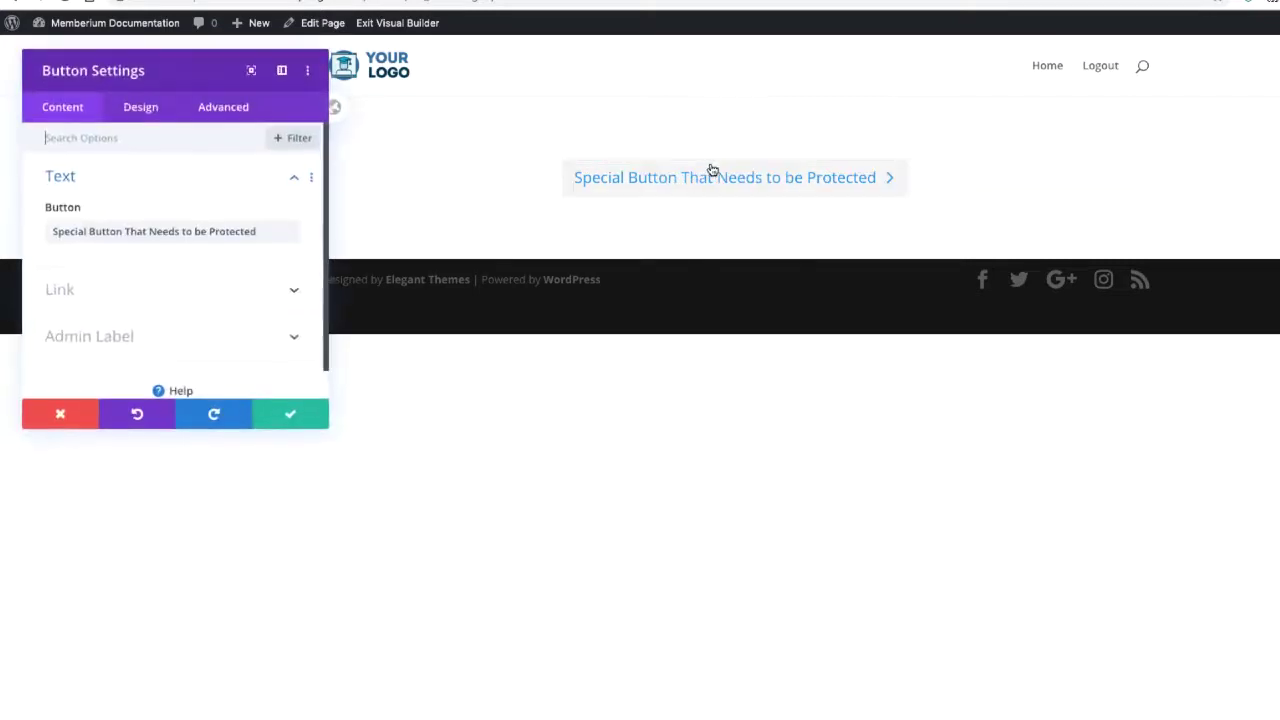
Enlarge the button settings window and expand the advanced Memberium protection options.
left_click(236, 112)
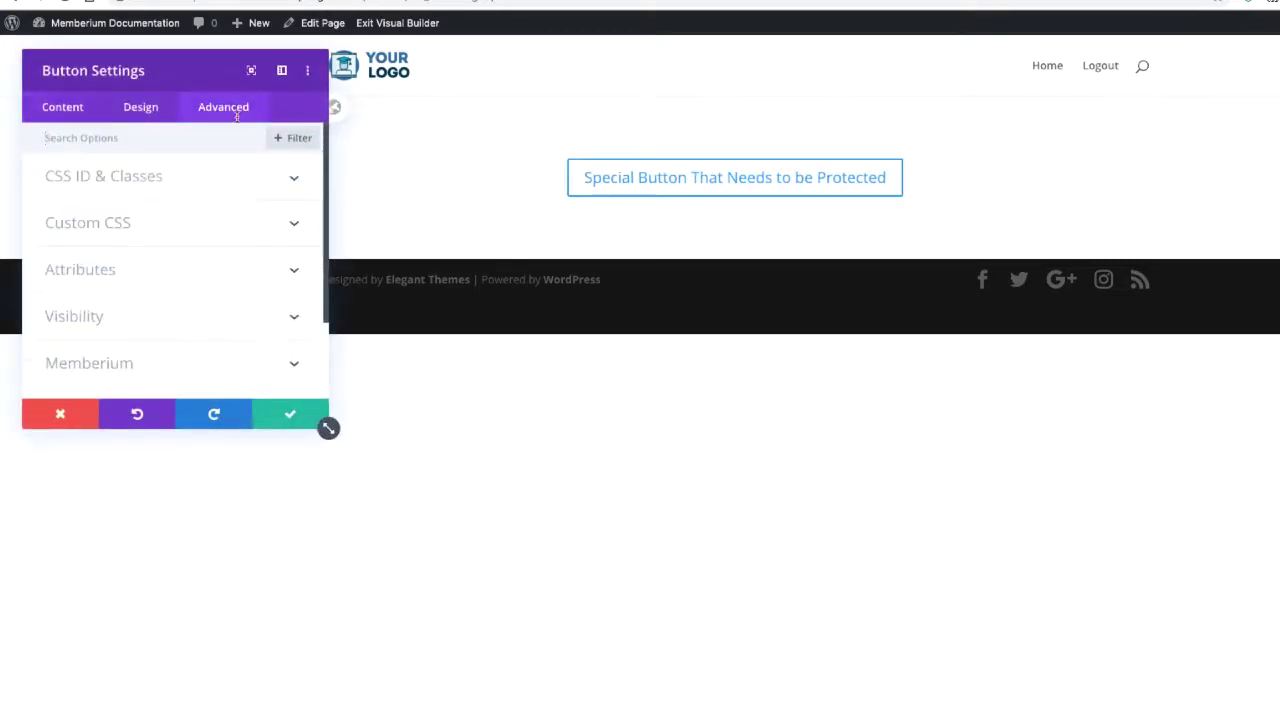
left_click_drag(328, 428, 497, 606)
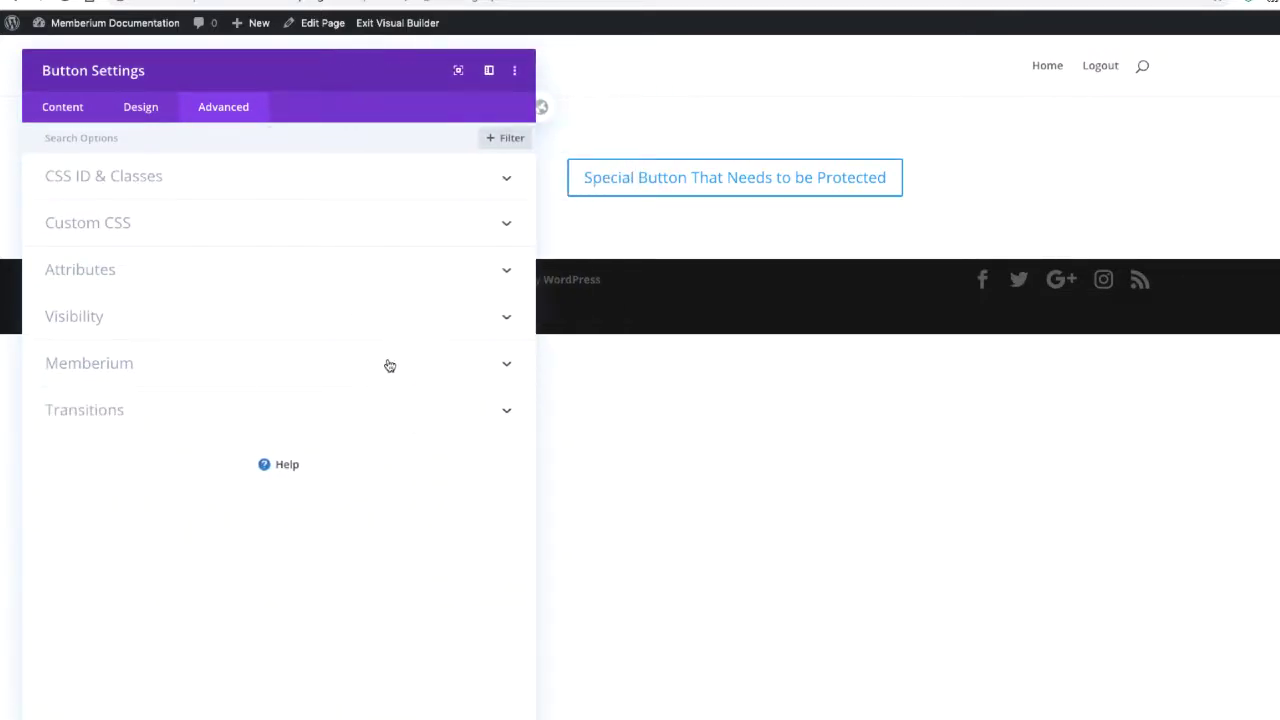
left_click(489, 363)
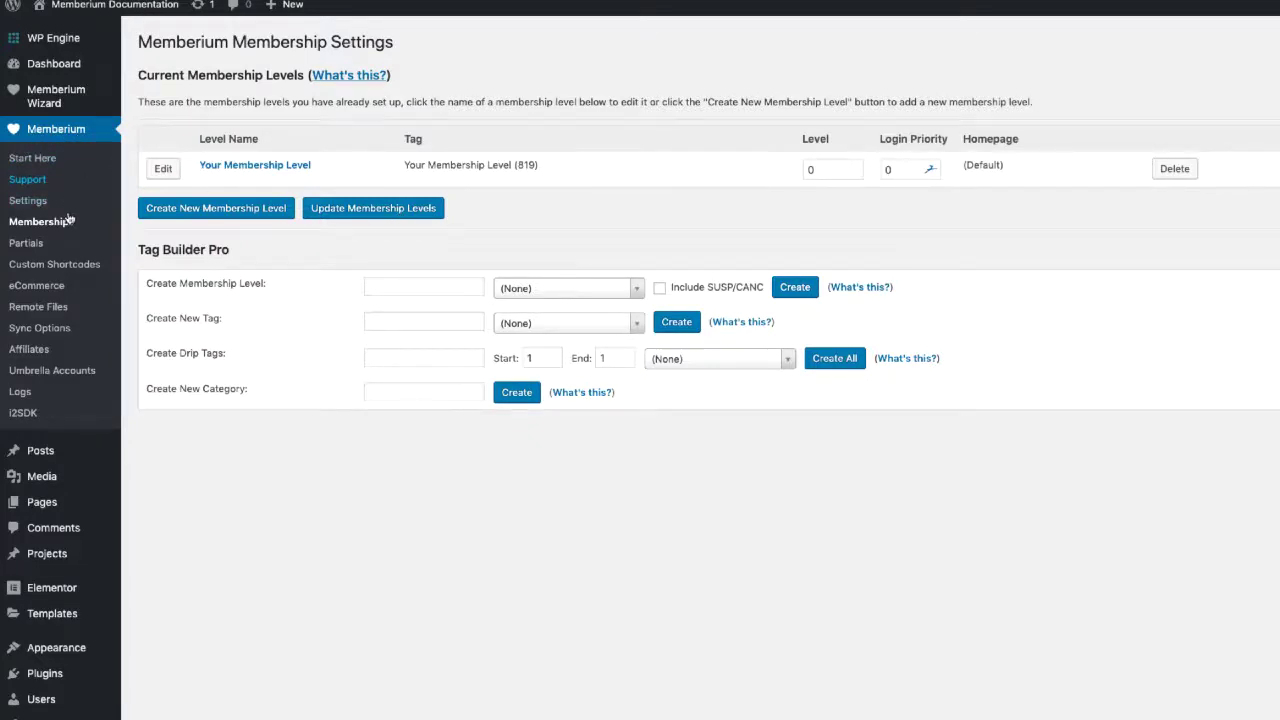
Check the name and tag of the existing membership level in the Memberium membership settings.
left_click_drag(196, 163, 591, 177)
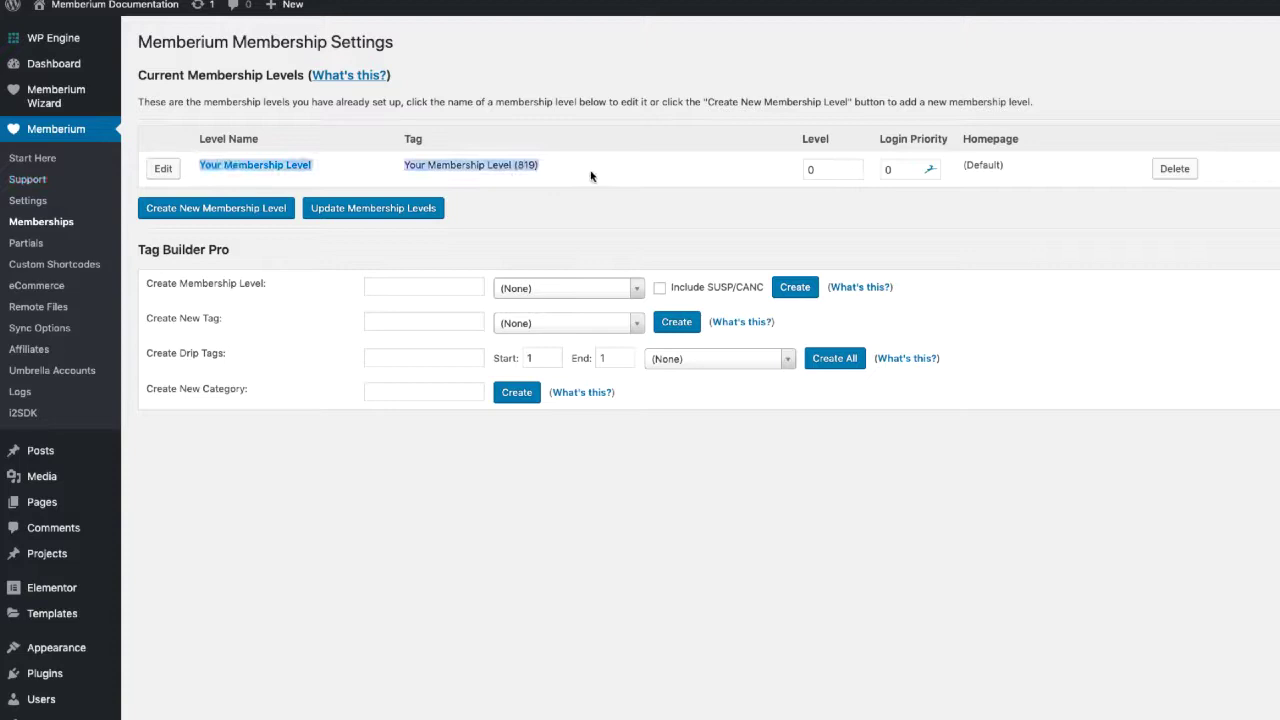
left_click(591, 177)
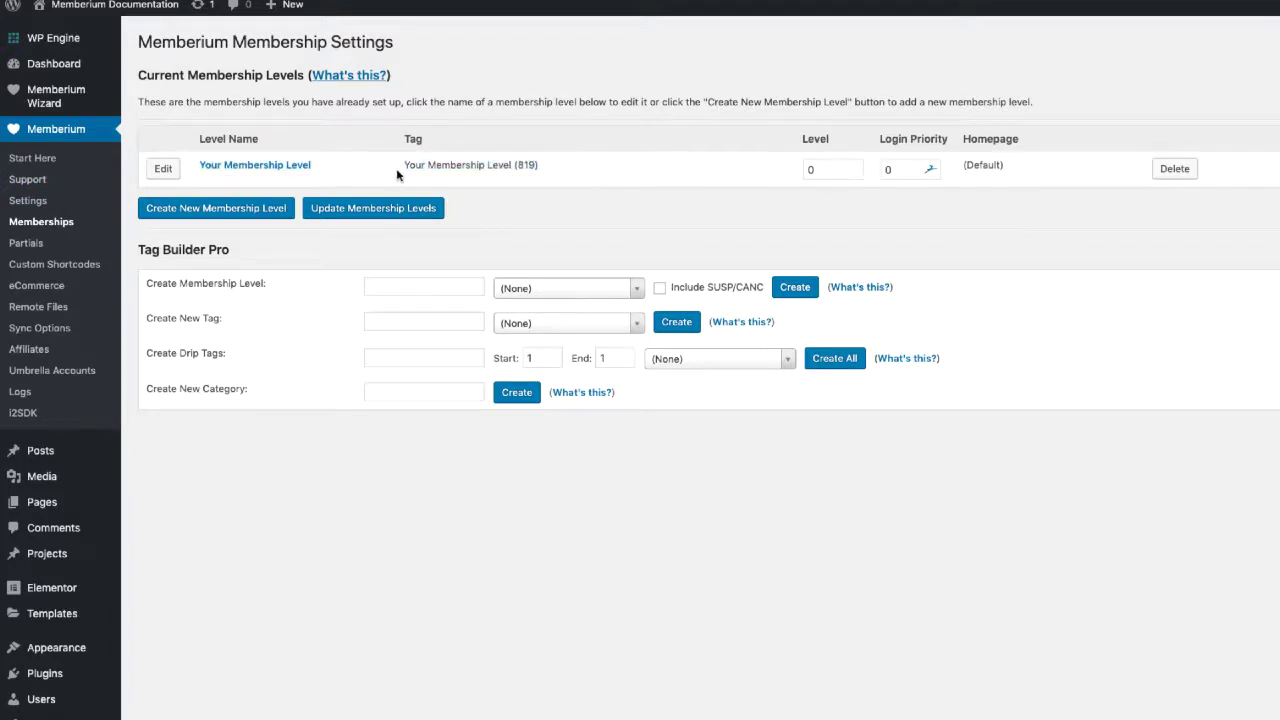
left_click_drag(397, 175, 566, 171)
left_click(566, 171)
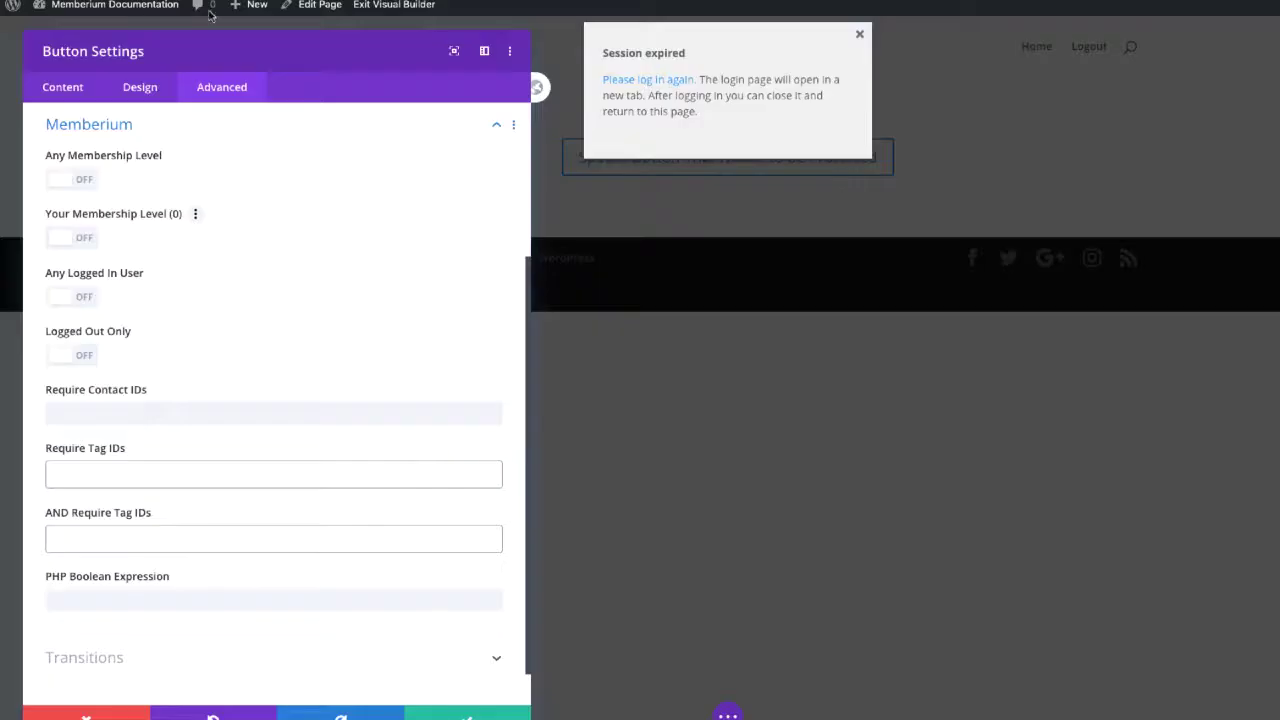
Try the Your Membership Level (0) and Any Membership Level restrictions on the button, checking the level's tag, and switch both off again.
left_click(75, 238)
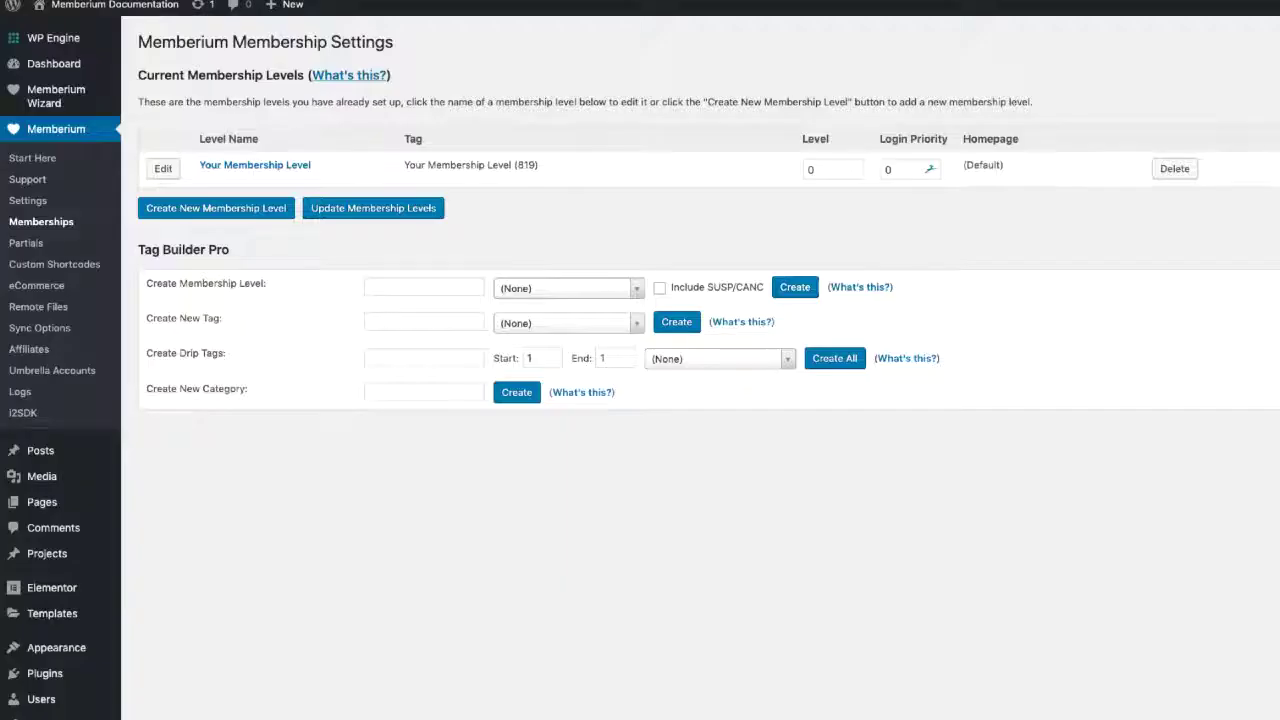
left_click_drag(516, 165, 531, 165)
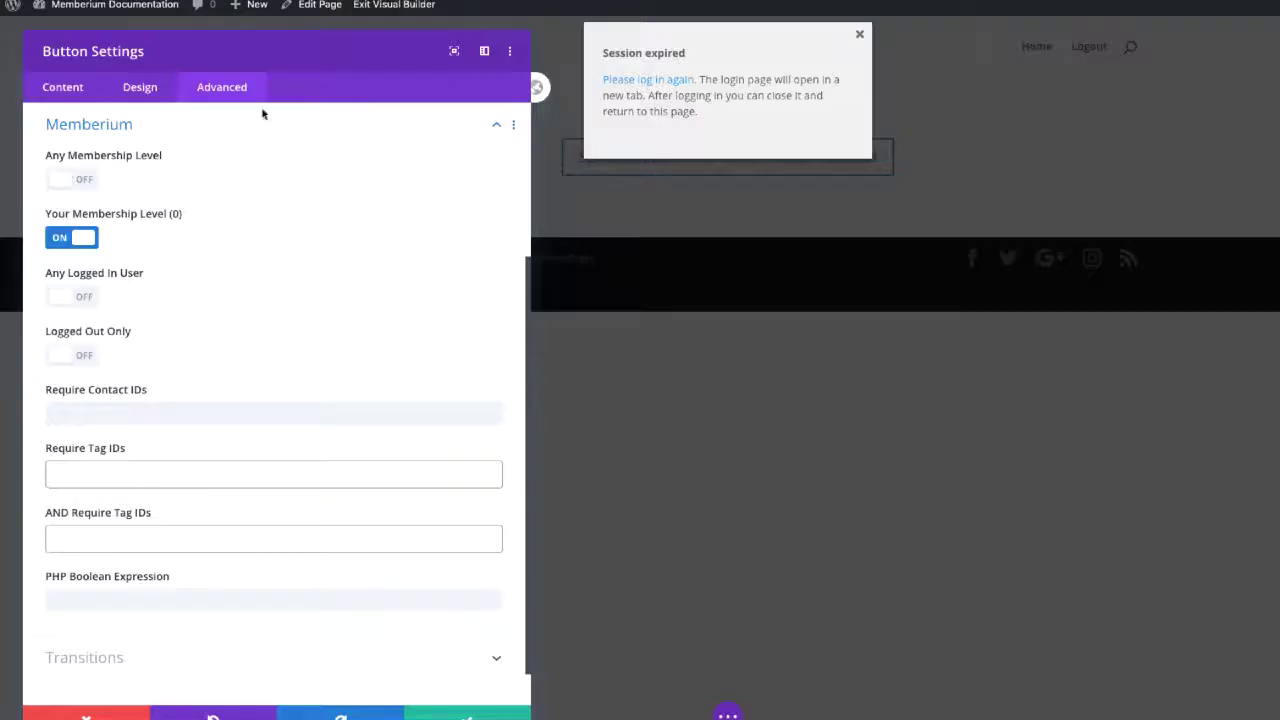
left_click(80, 180)
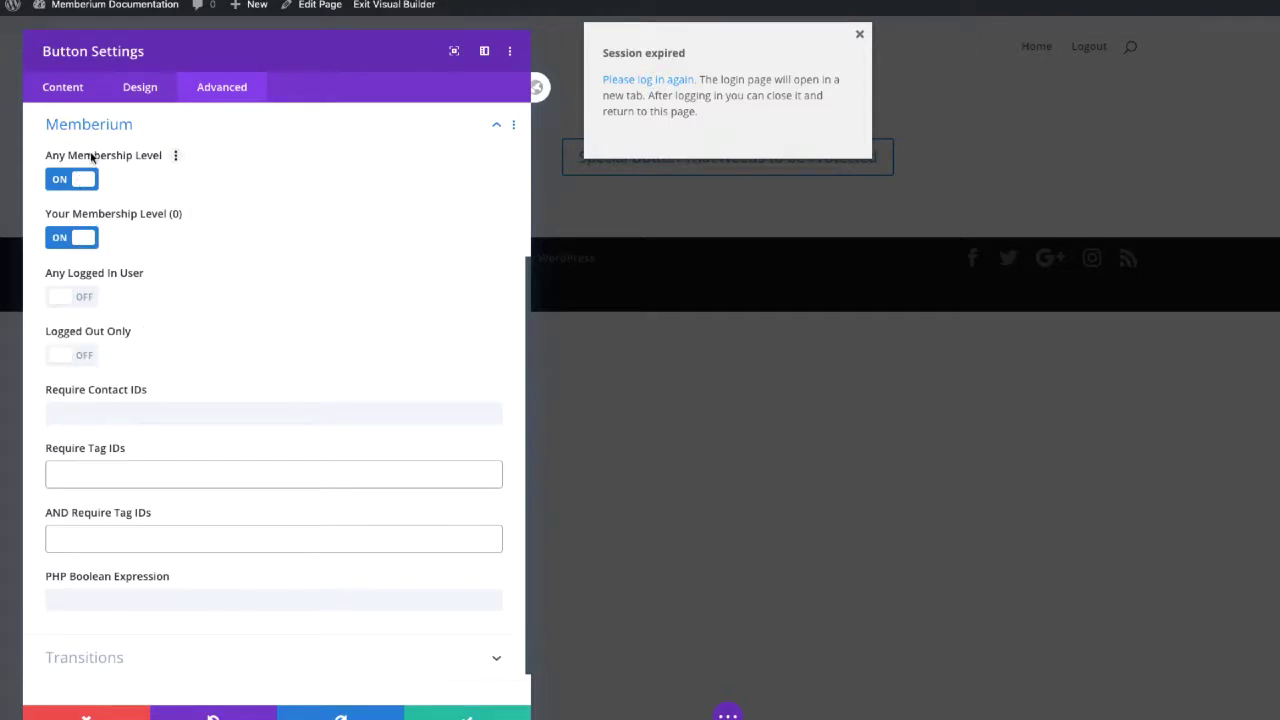
left_click(84, 179)
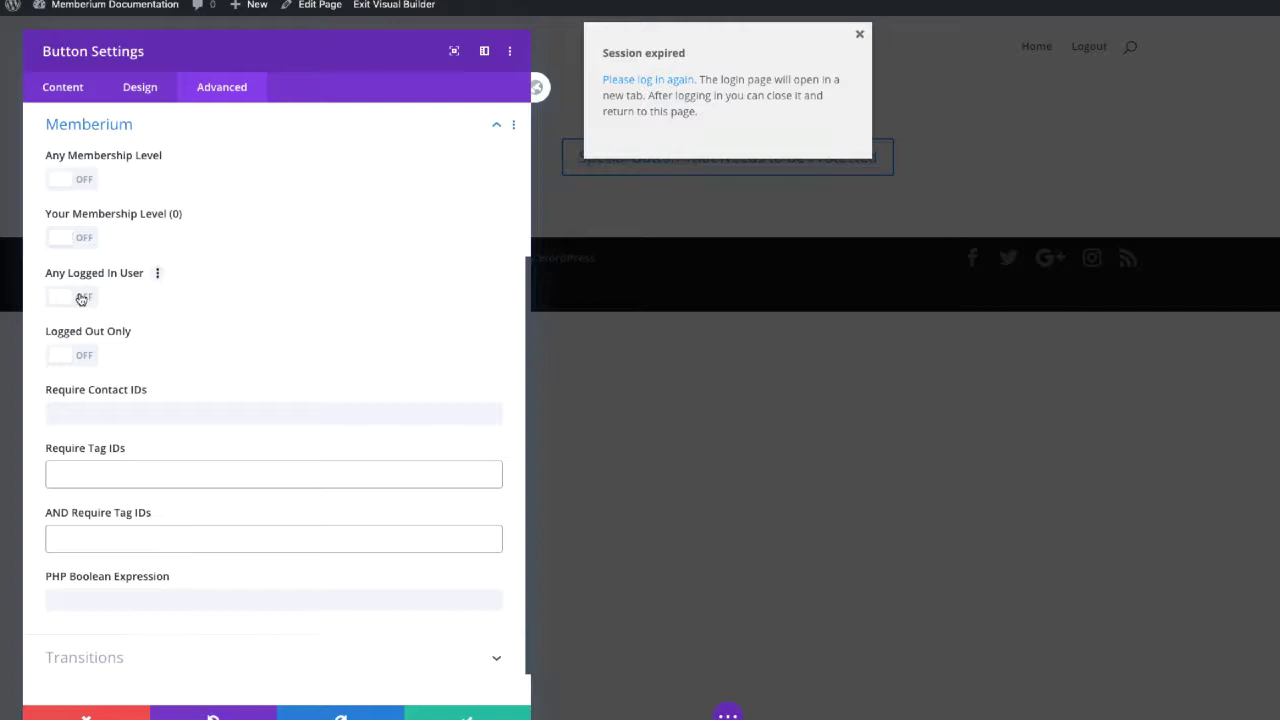
Try the Any Logged In User and Logged Out Only restrictions on the button, switching each one off again.
left_click(81, 299)
left_click(90, 299)
left_click(61, 358)
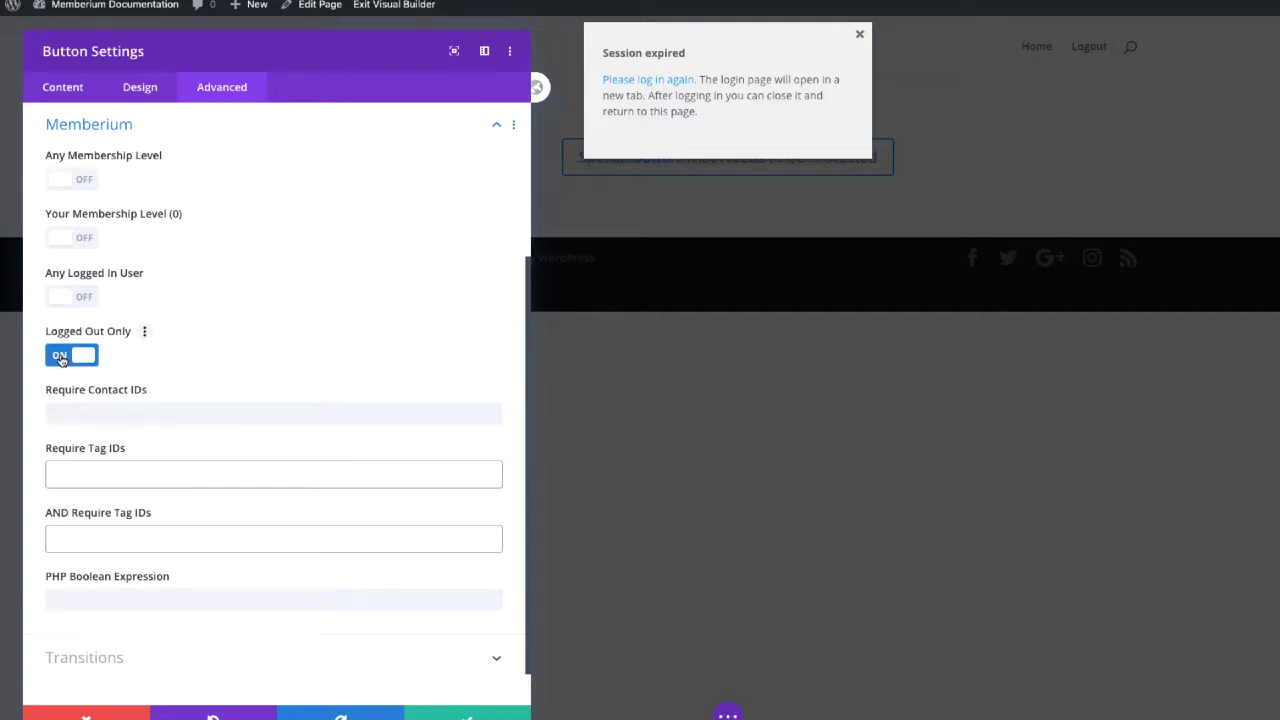
left_click(61, 358)
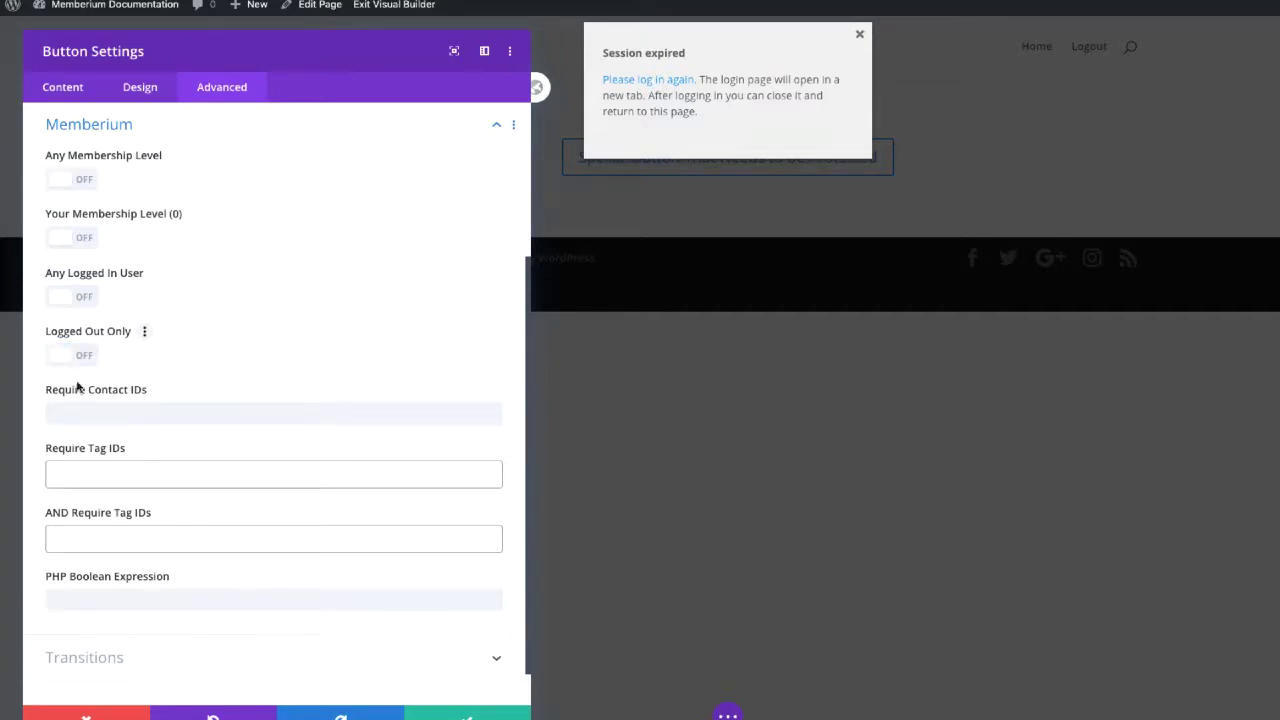
Try restricting the button to one contact, using the ID from the contact's ActiveCampaign URL, and clear the required contact IDs again.
left_click(96, 414)
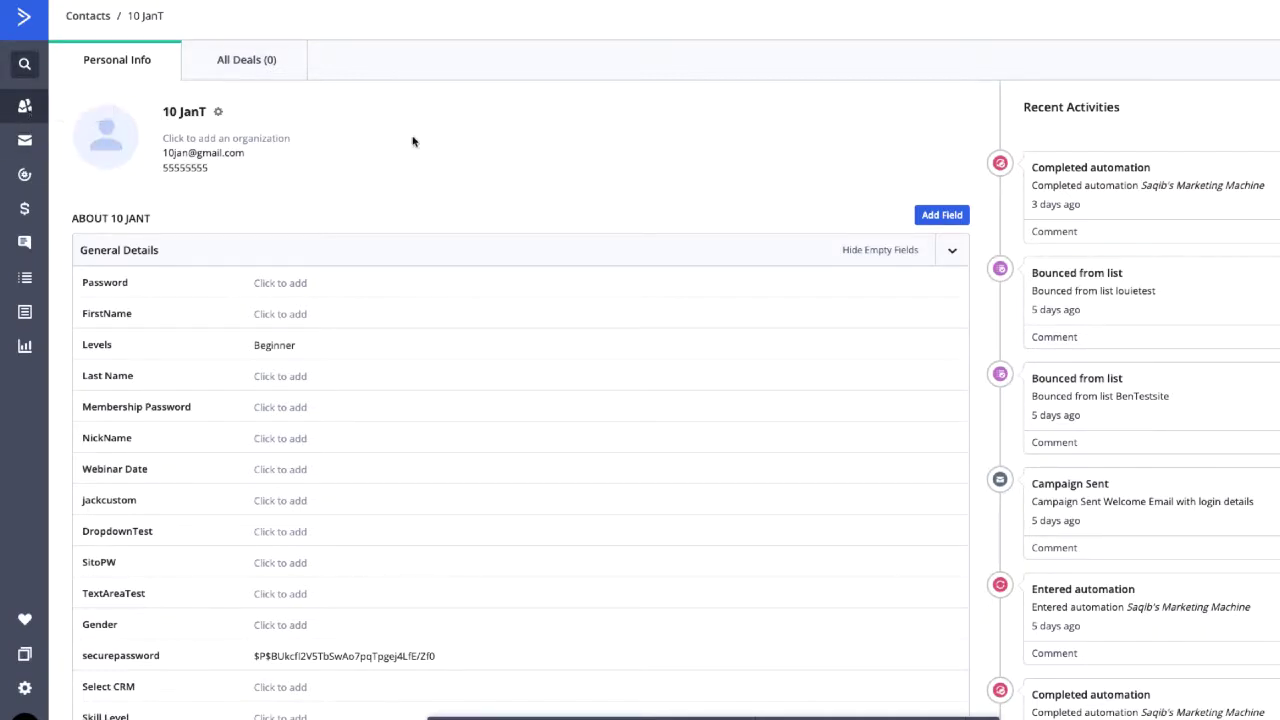
mouse_move(307, 27)
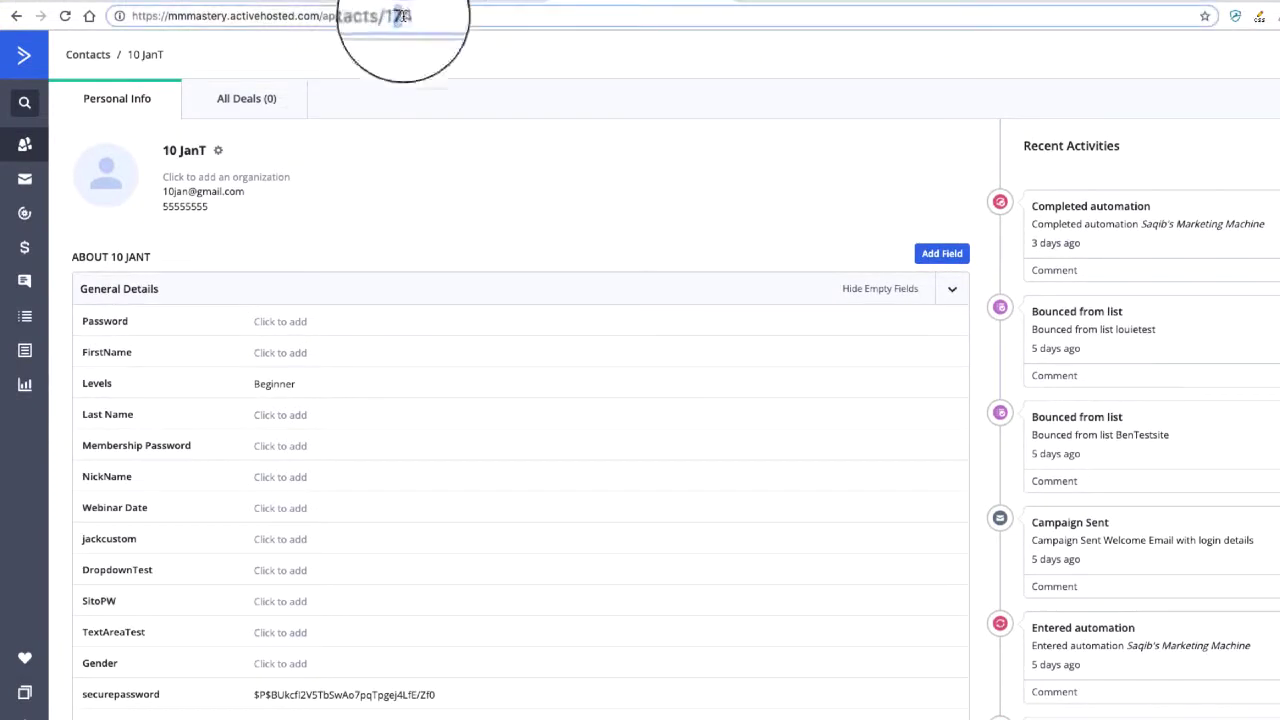
double_click(403, 16)
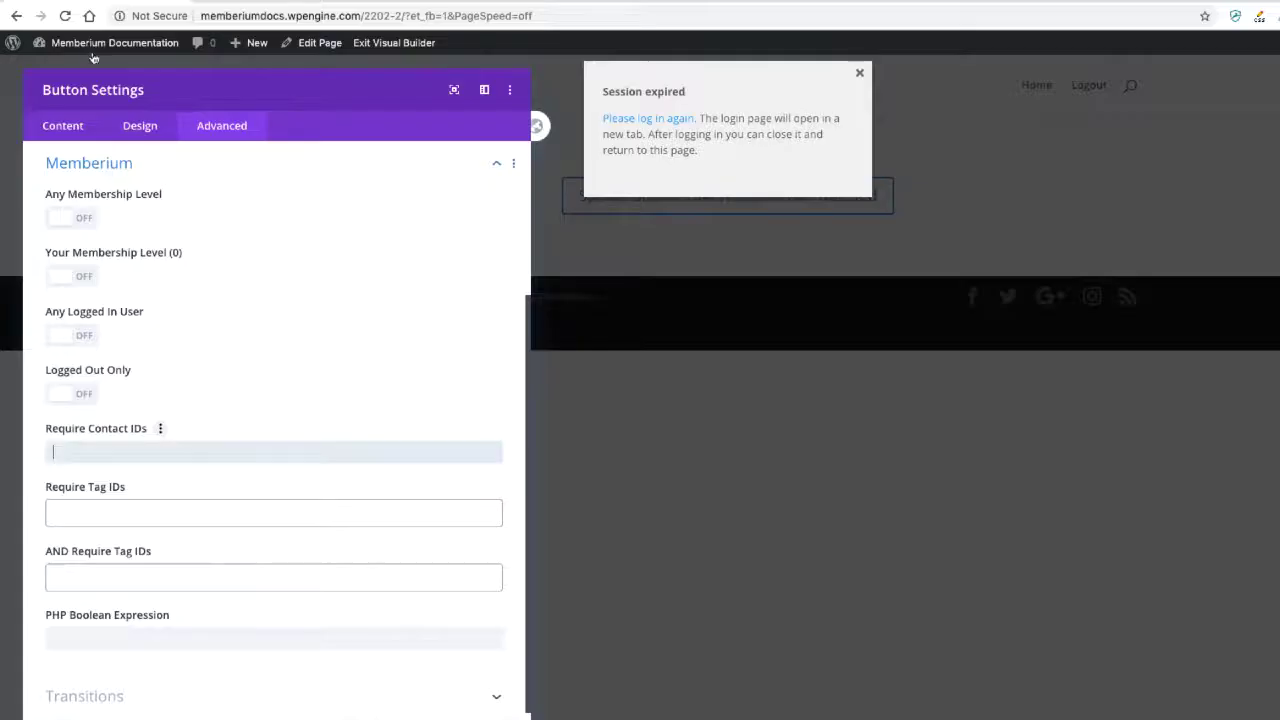
type("174")
key("ctrl+a")
key("BackSpace")
Add the Red (178) tag to the button's Require Tag IDs.
scroll(275, 400, "down", 1)
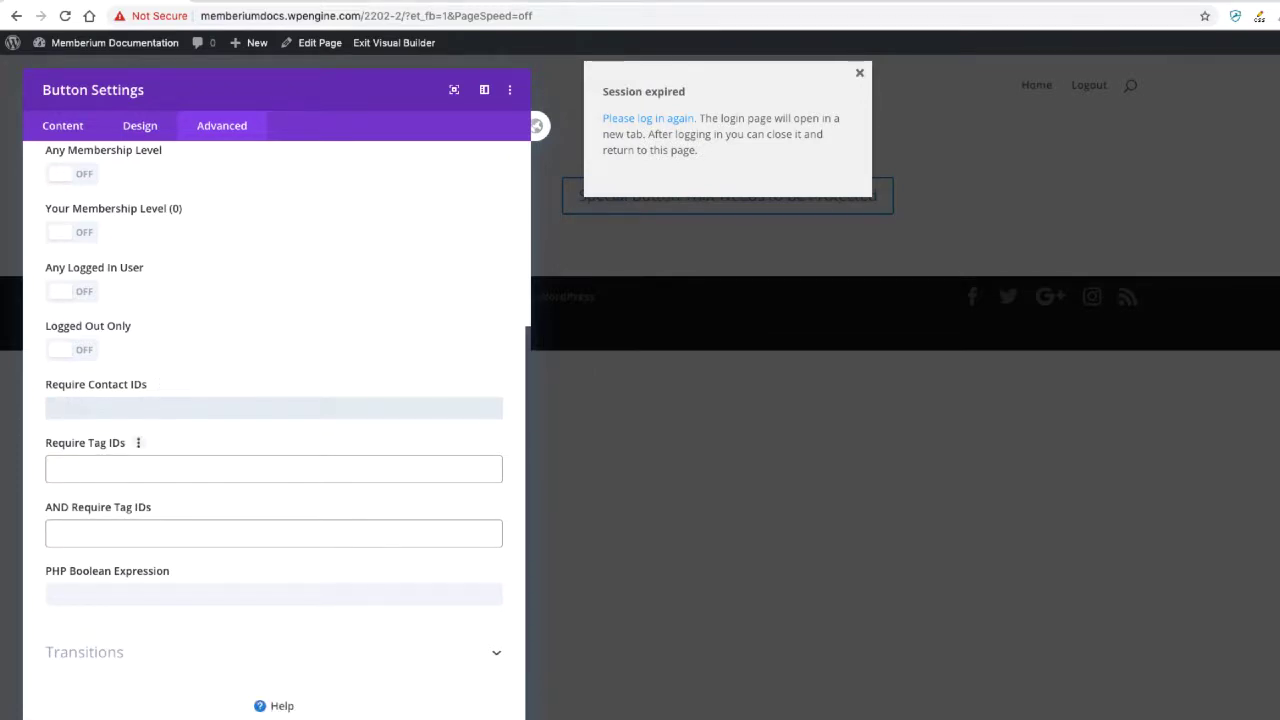
left_click(273, 468)
key("Escape")
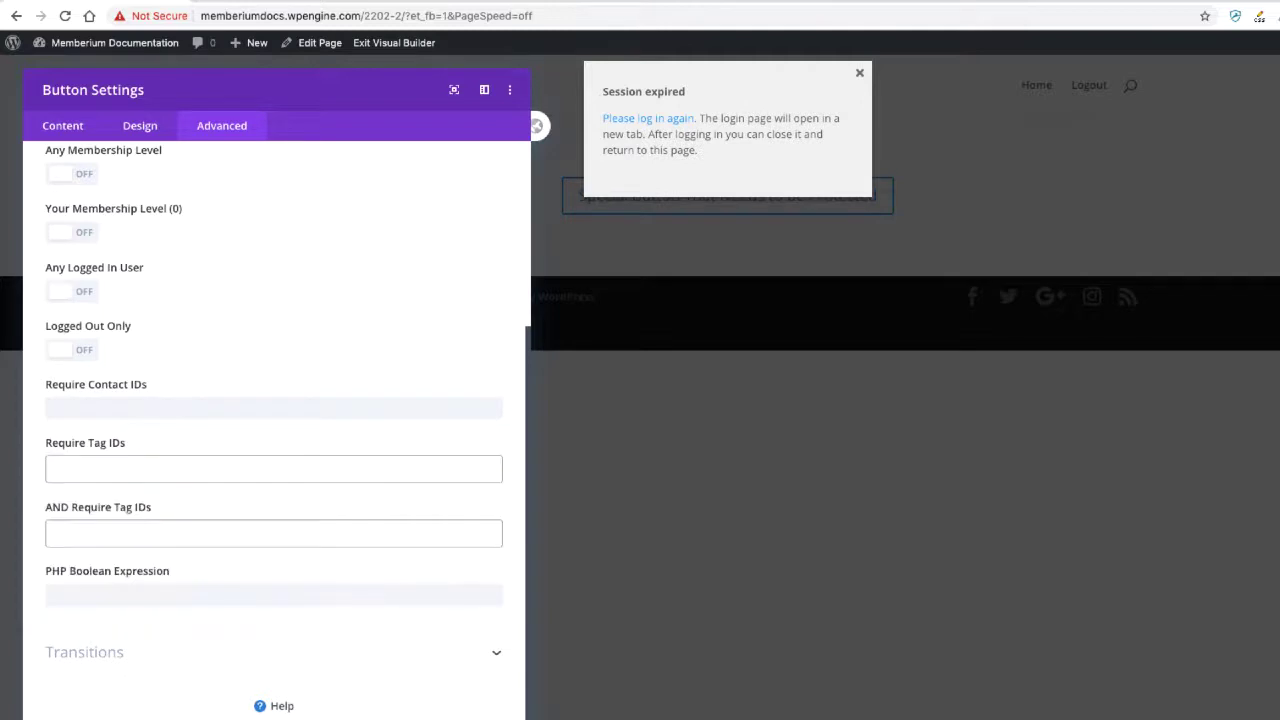
left_click(273, 468)
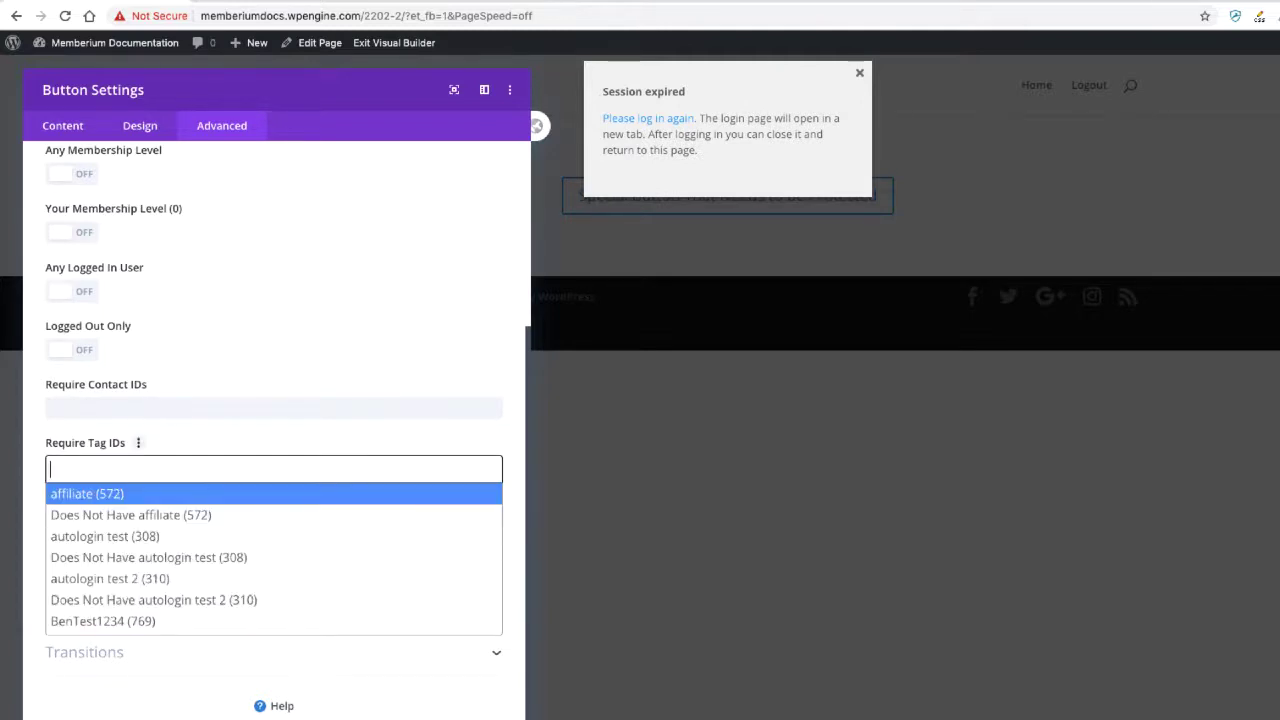
key("Down")
key("Down")
key("Down")
key("Down")
key("Up")
key("Up")
key("Up")
key("Up")
type("red")
key("Return")
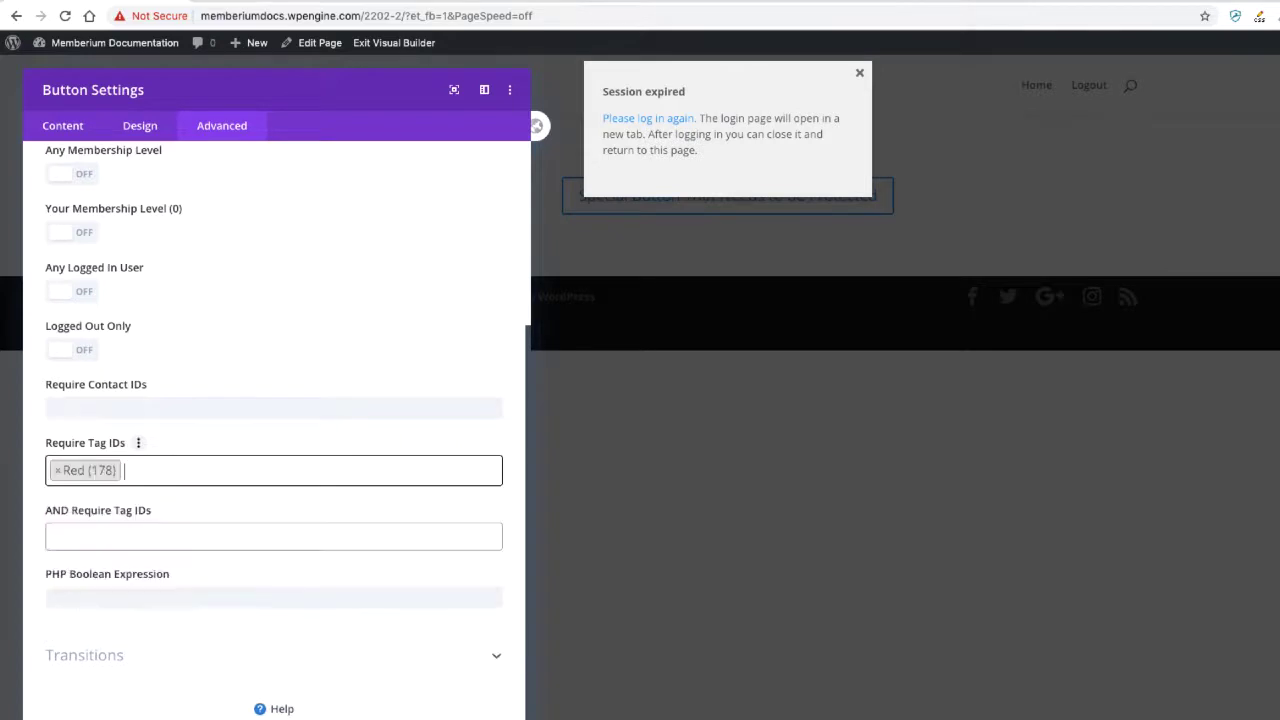
Add the Blue (162) tag to the button's AND Require Tag IDs.
key("Tab")
type("bvcx")
key("BackSpace")
key("BackSpace")
key("BackSpace")
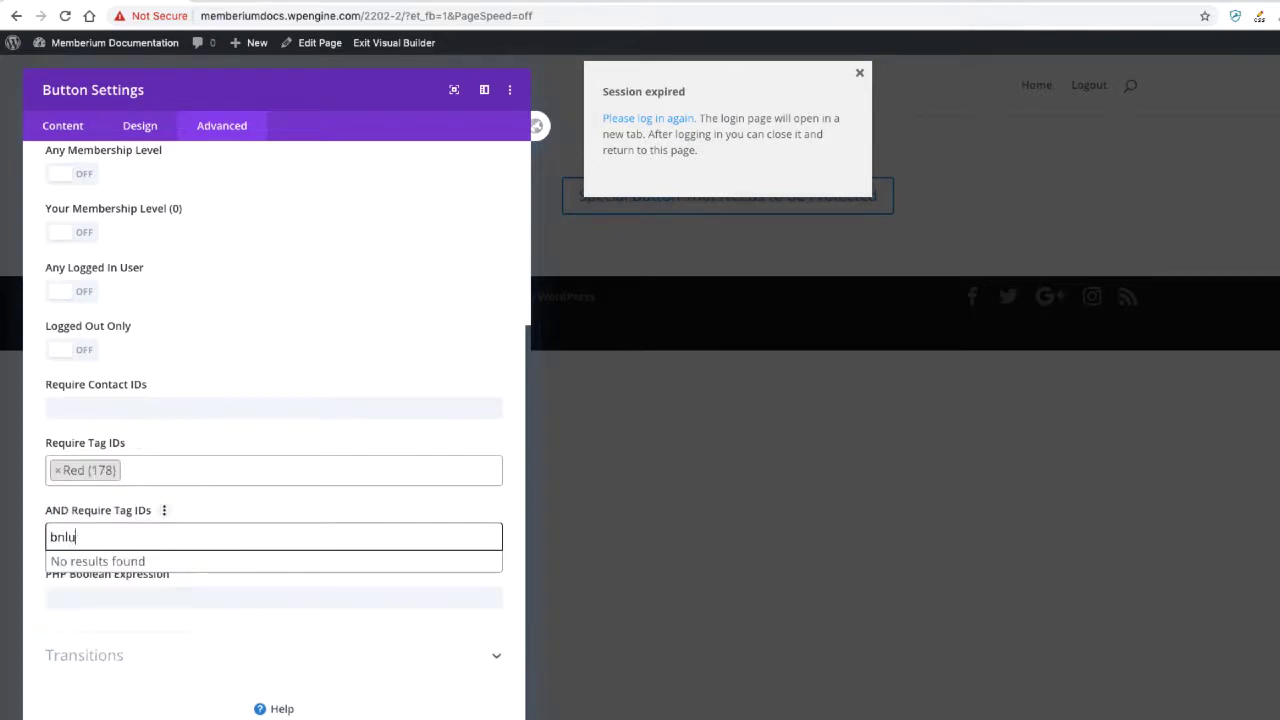
type("lue")
key("Return")
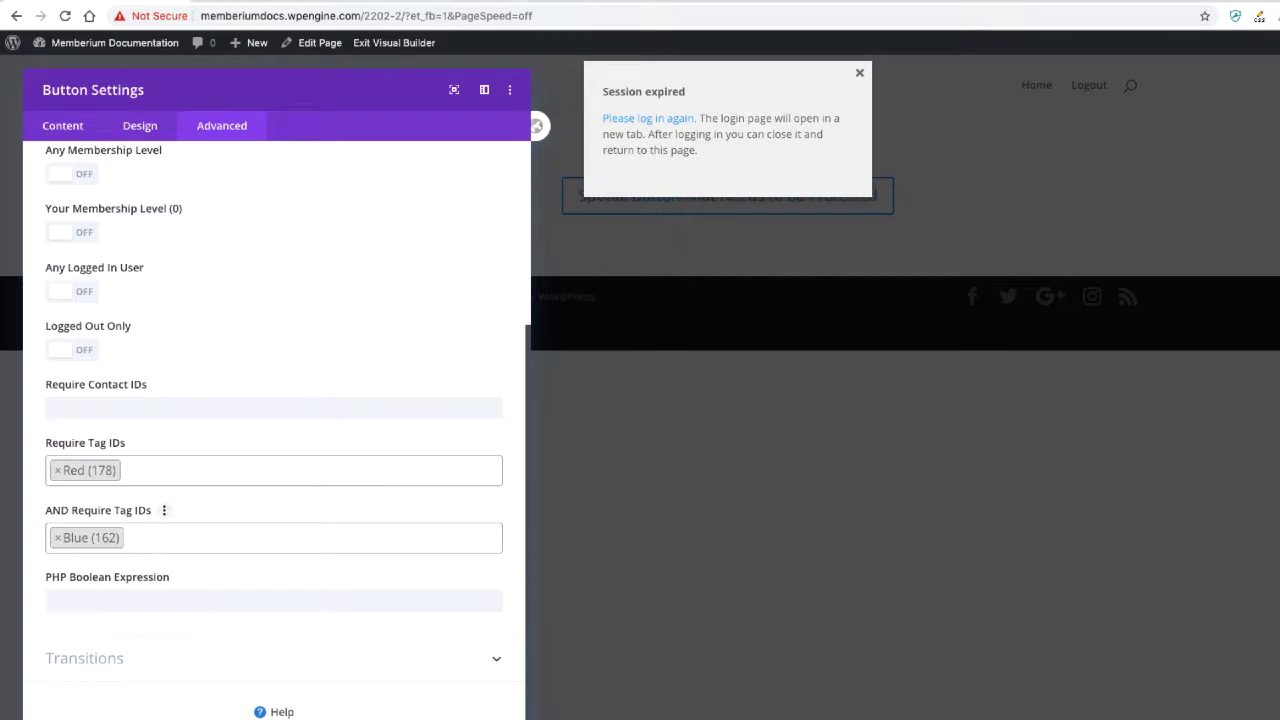
Add the Green (170) tag to Require Tag IDs and the Silver 1 (424) tag to AND Require Tag IDs.
left_click(300, 470)
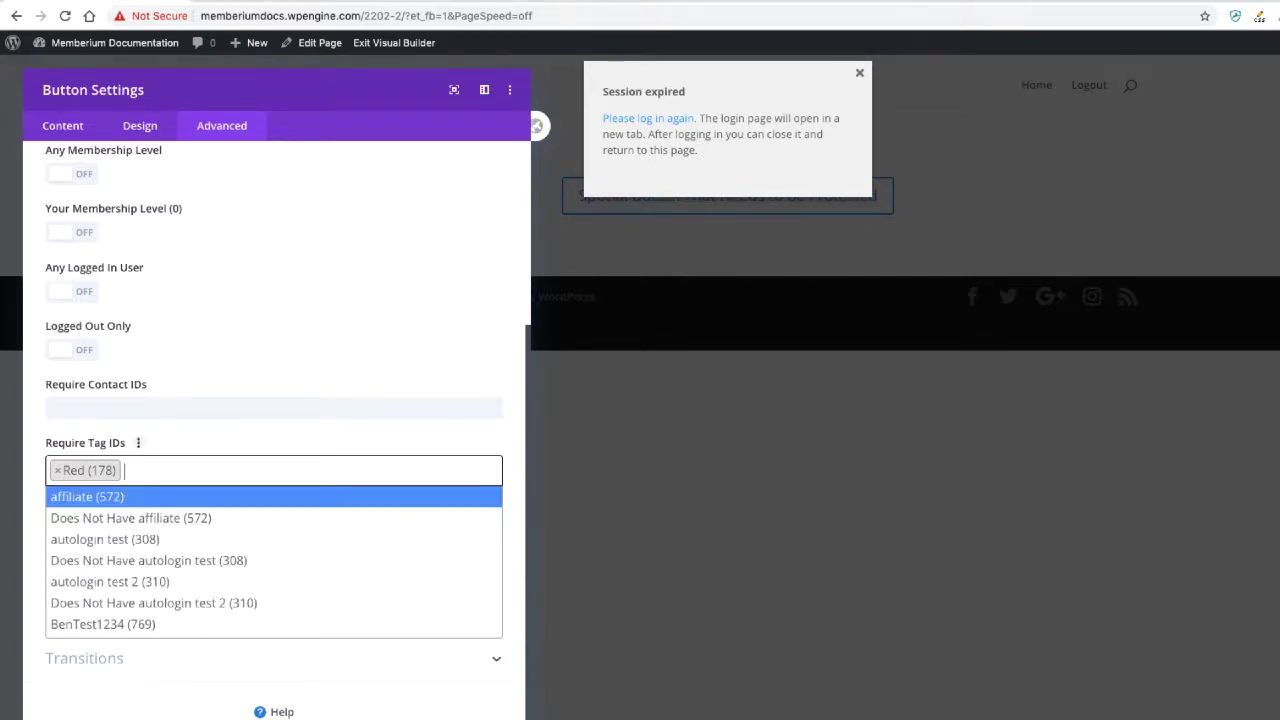
type("gree")
key("Return")
left_click(300, 538)
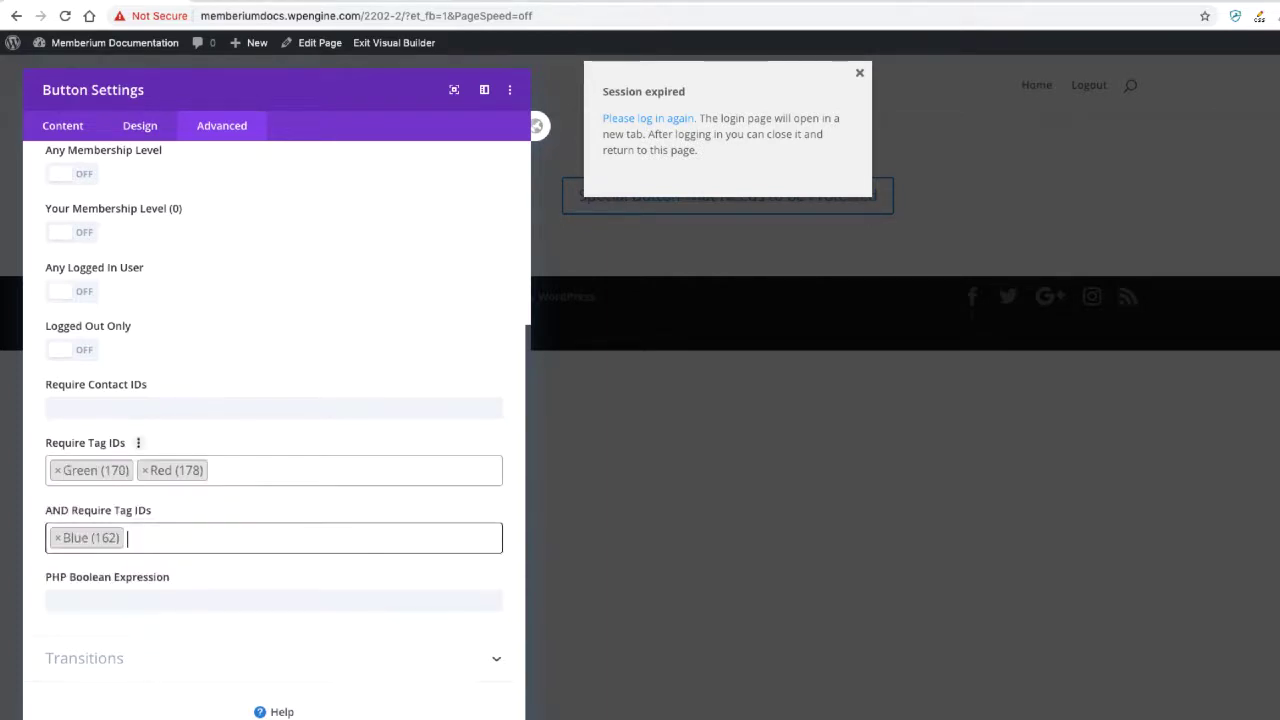
type("sil")
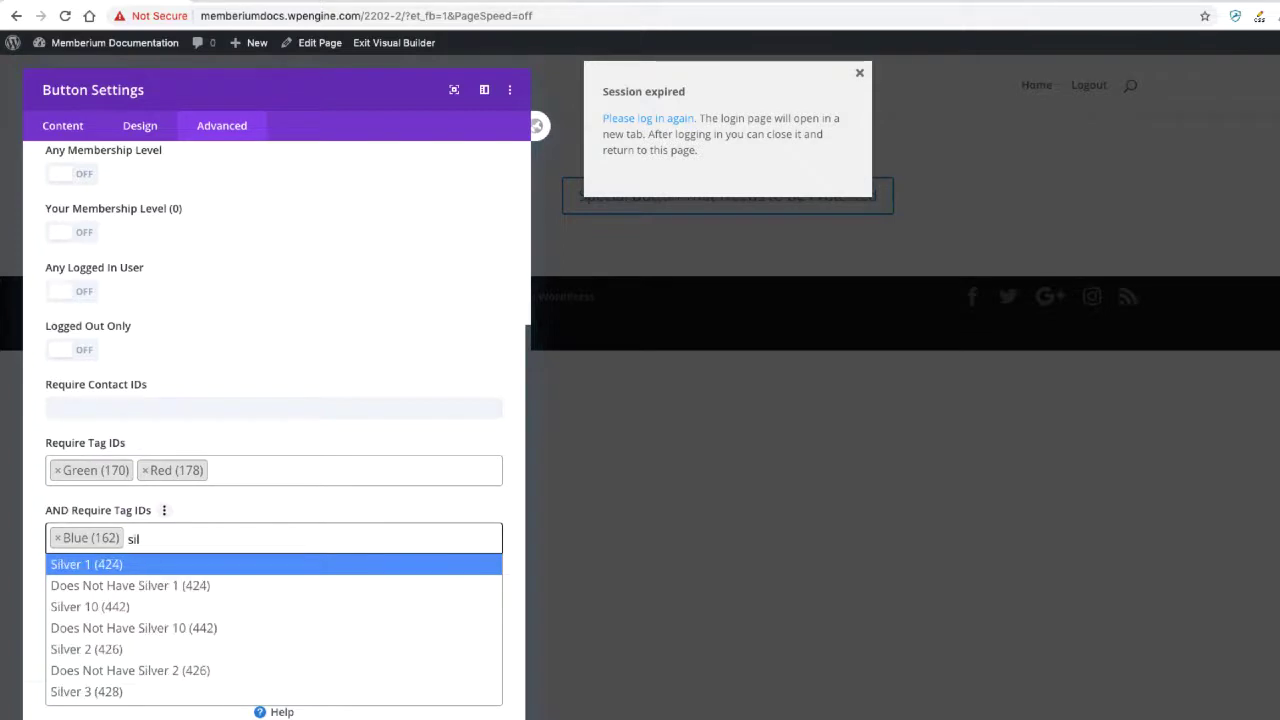
key("Return")
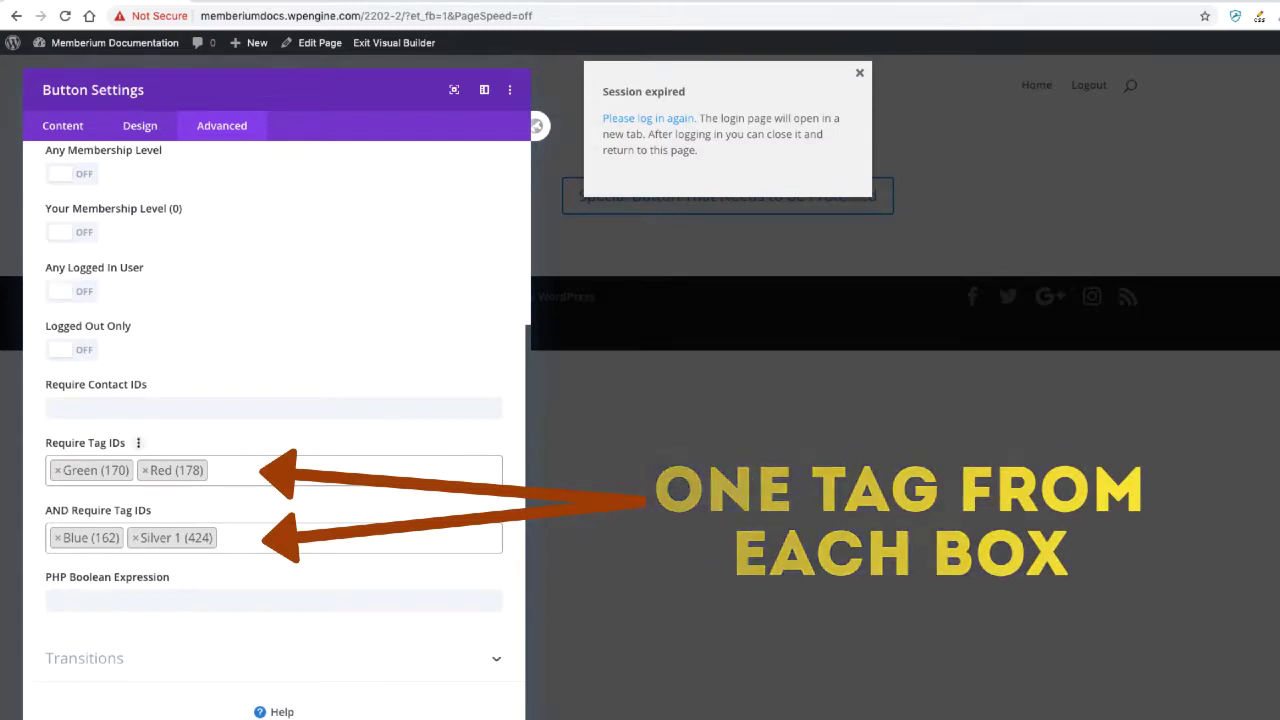
Try memb_getLoggedIn() from Memberium's conditional functions documentation as the button's PHP Boolean Expression, and clear the expression again.
left_click(270, 600)
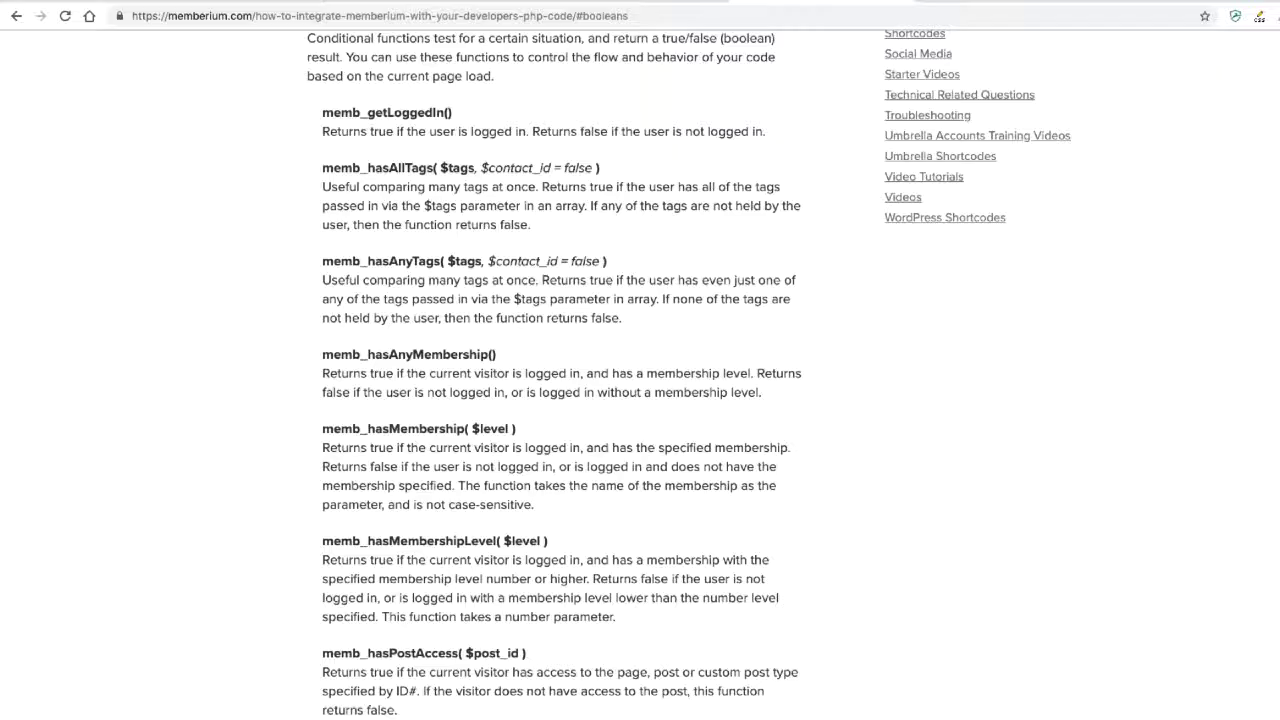
scroll(640, 360, "up", 1)
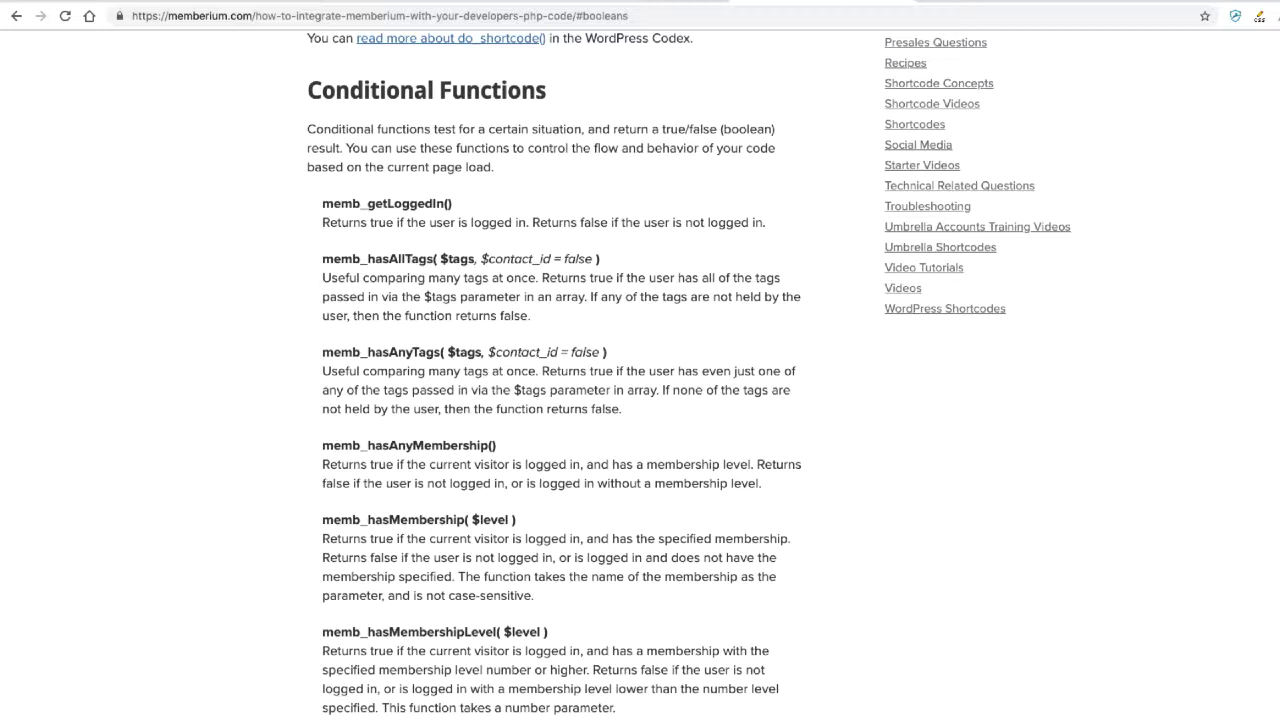
left_click_drag(587, 129, 775, 129)
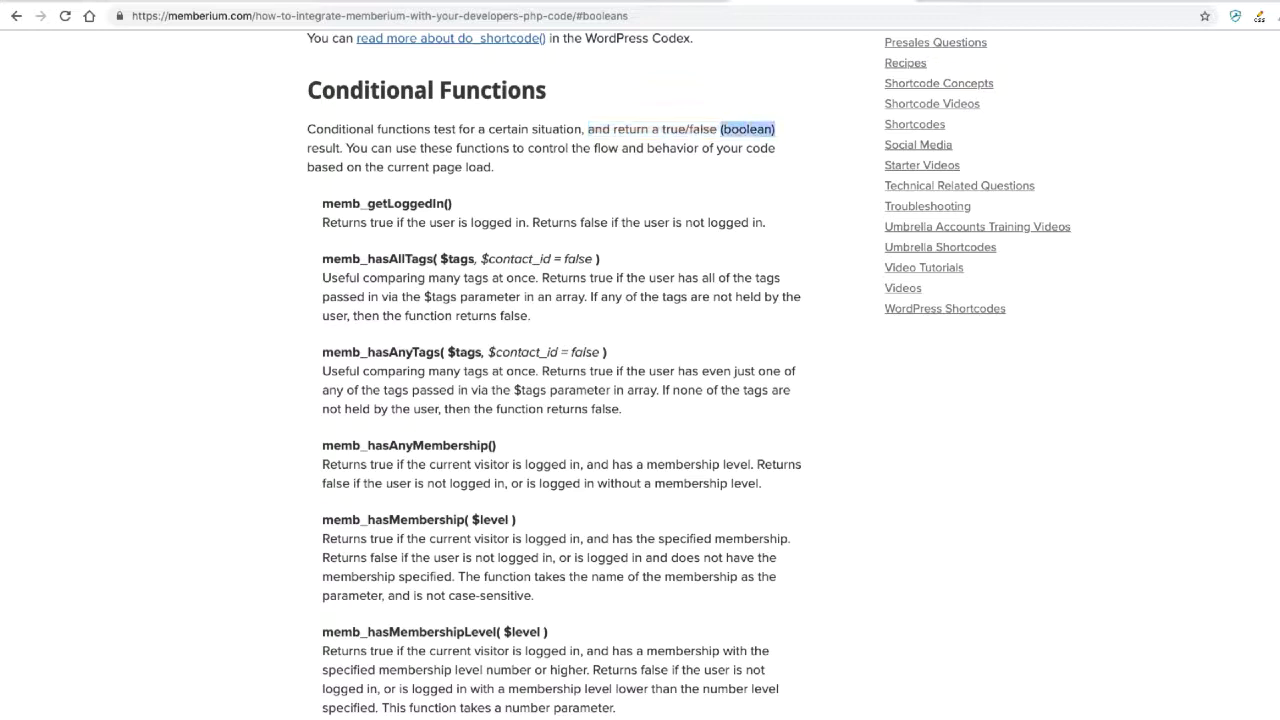
left_click(721, 129)
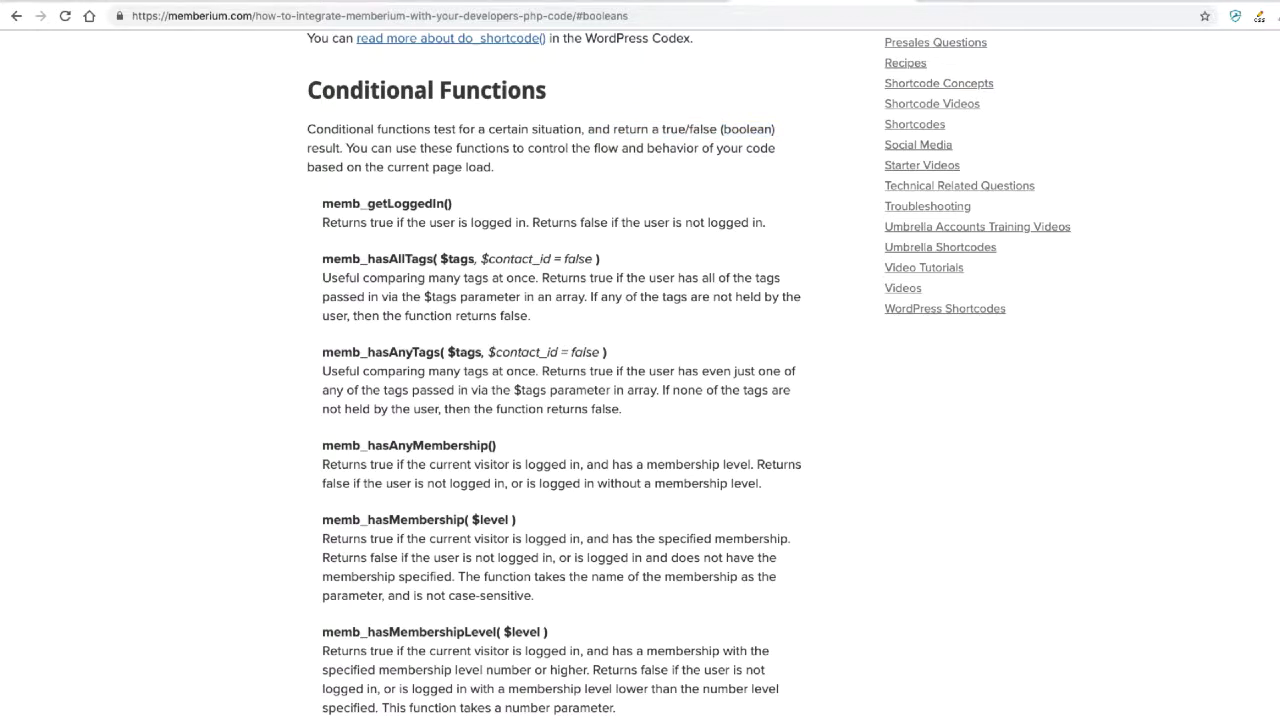
left_click_drag(322, 203, 453, 203)
right_click(453, 203)
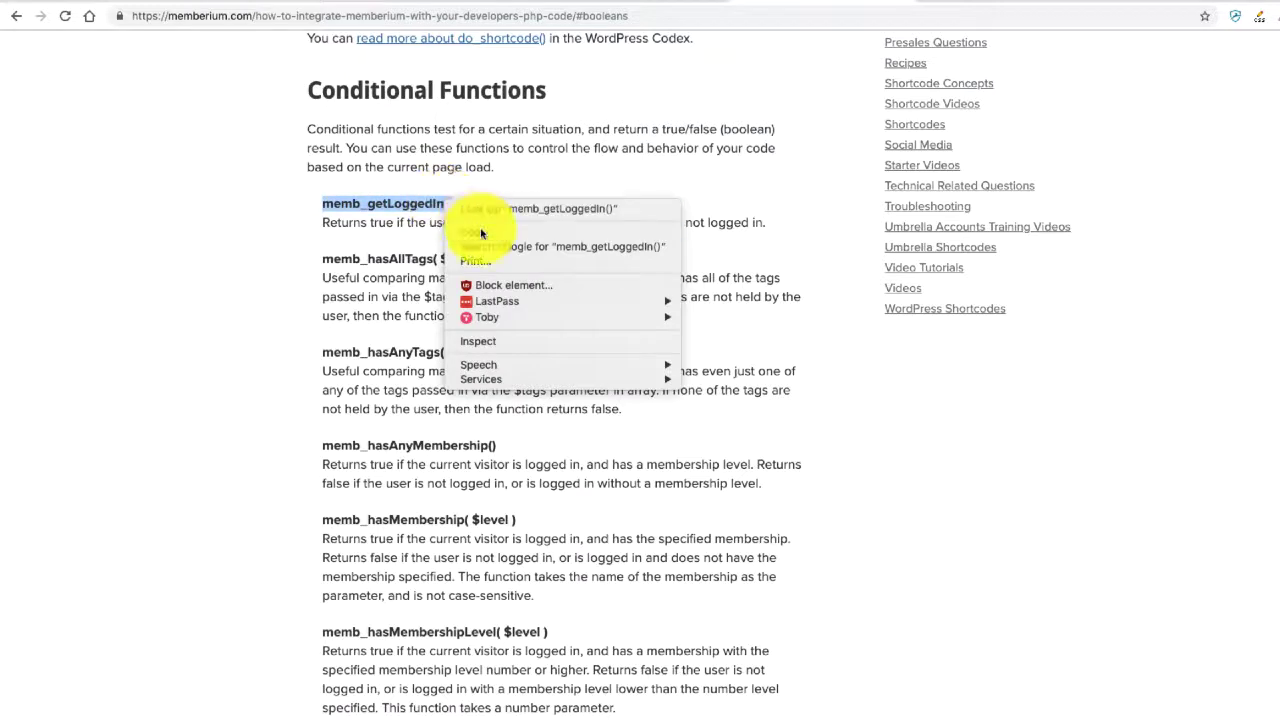
left_click(481, 233)
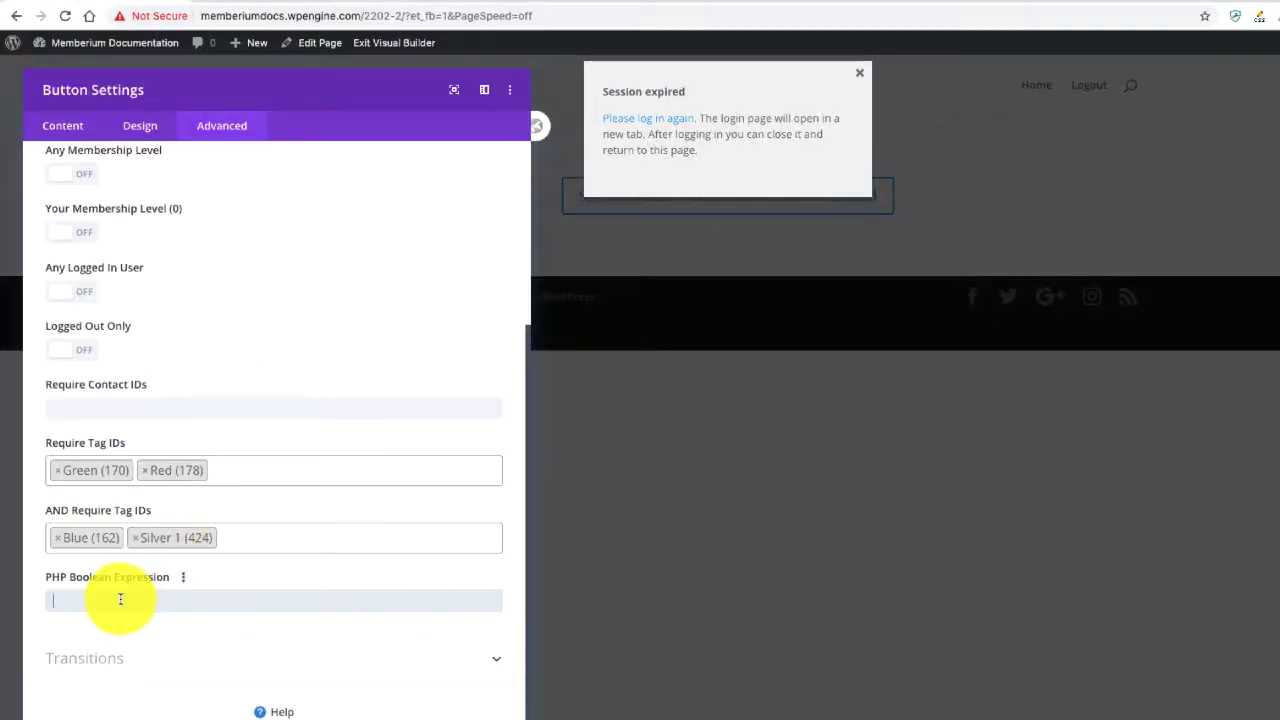
key("super+v")
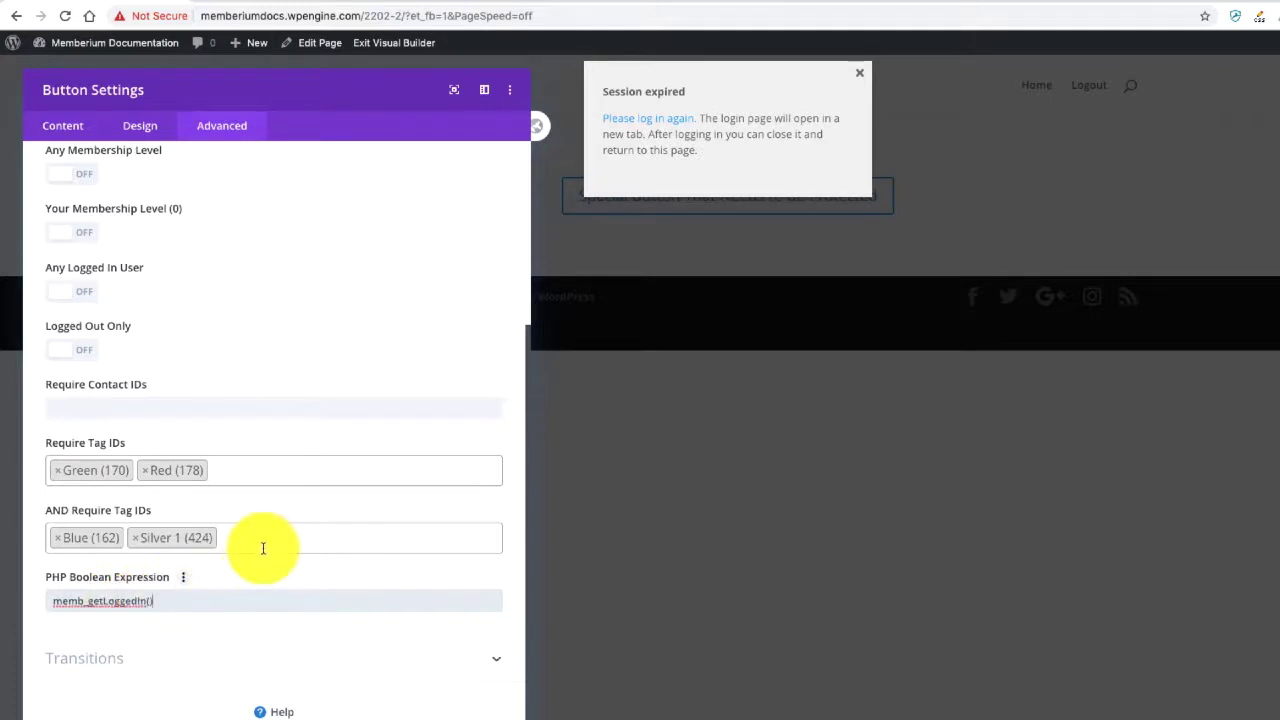
left_click_drag(213, 591, 33, 594)
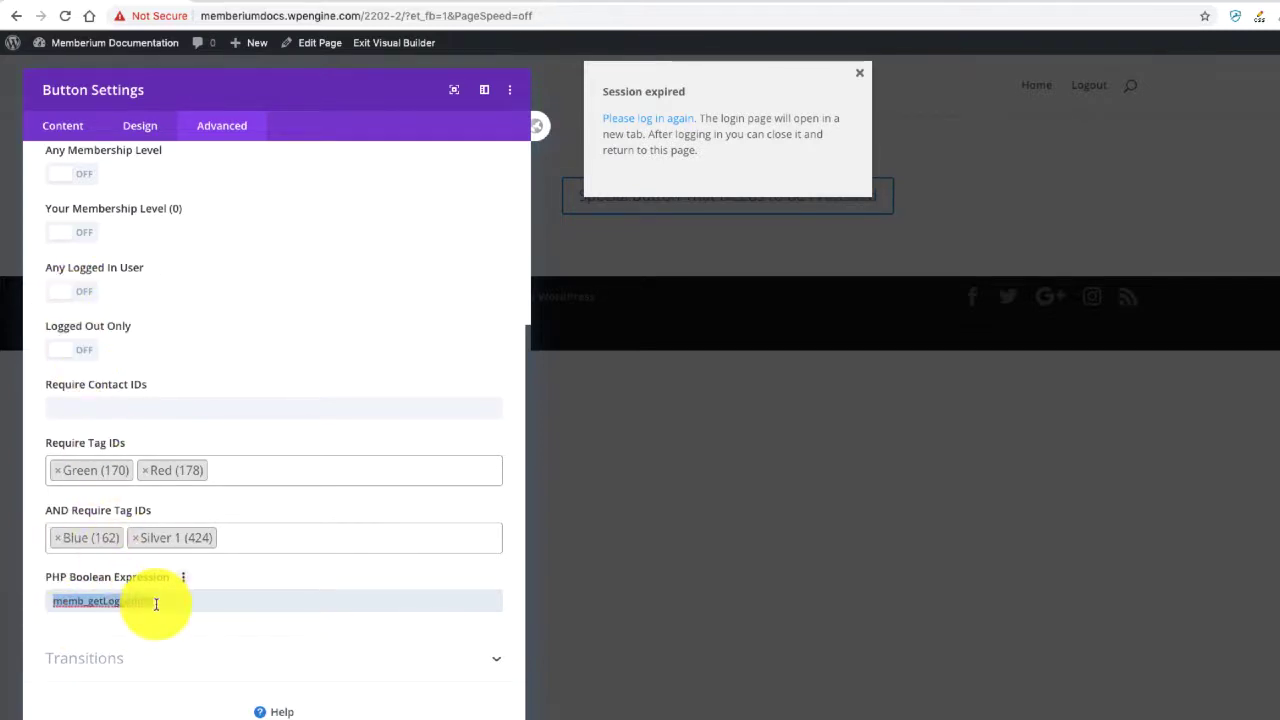
key("BackSpace")
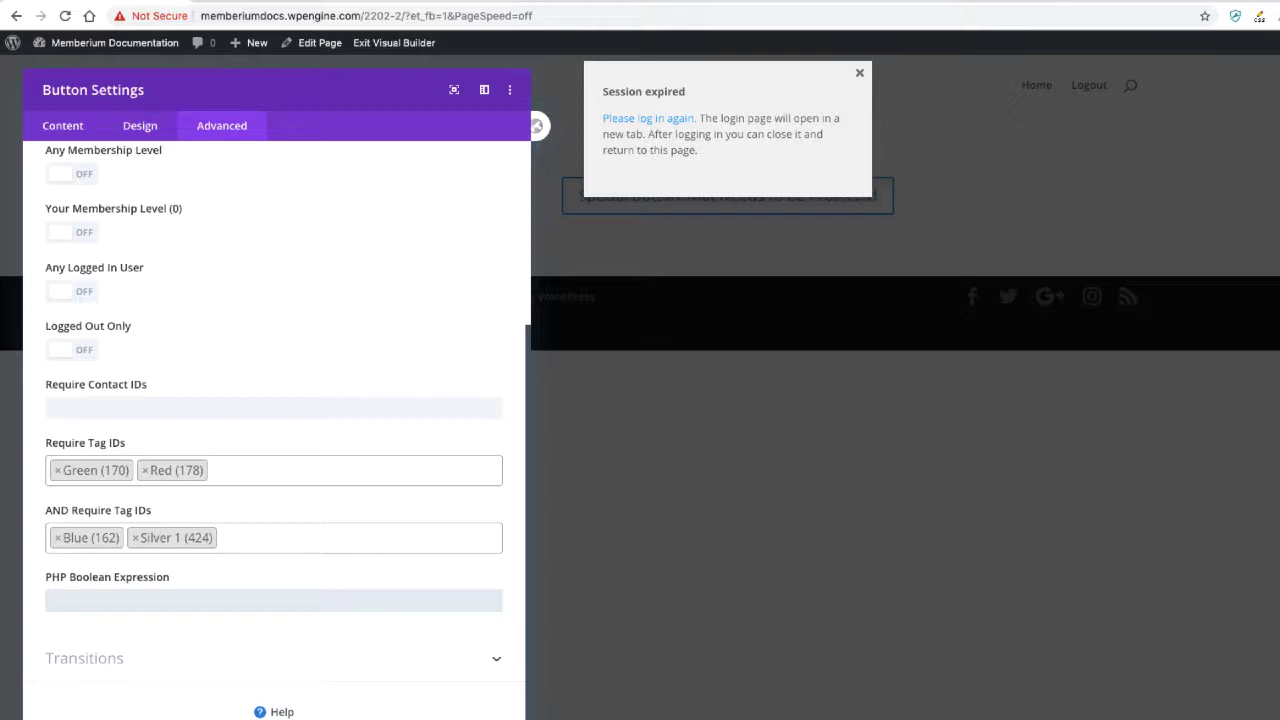
Save the button module's settings and dismiss the session expired notice.
scroll(274, 430, "up", 2)
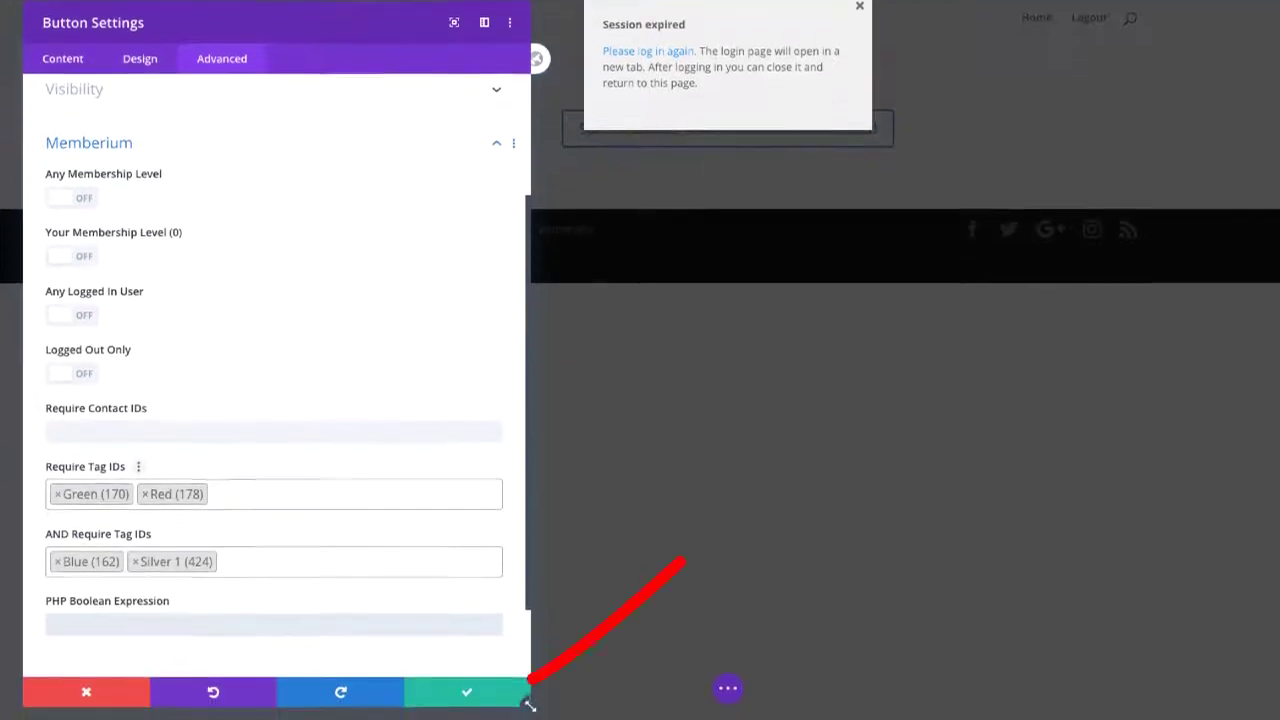
left_click(466, 690)
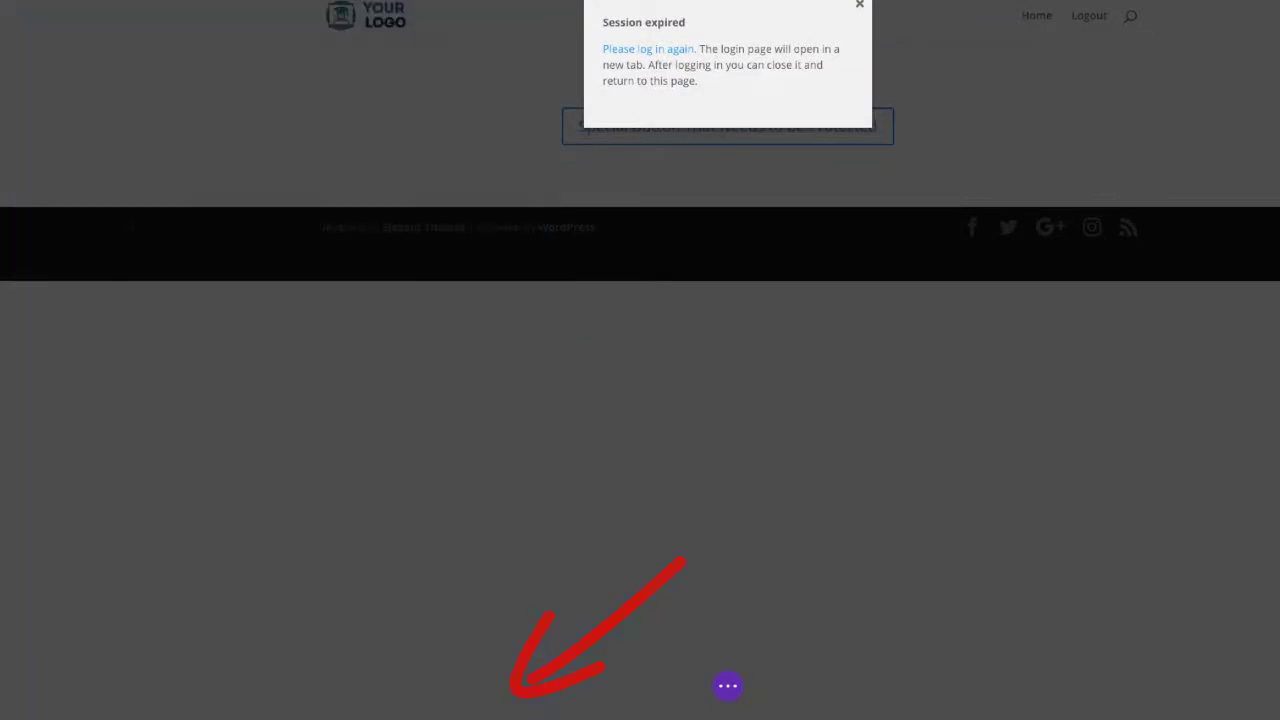
left_click(859, 4)
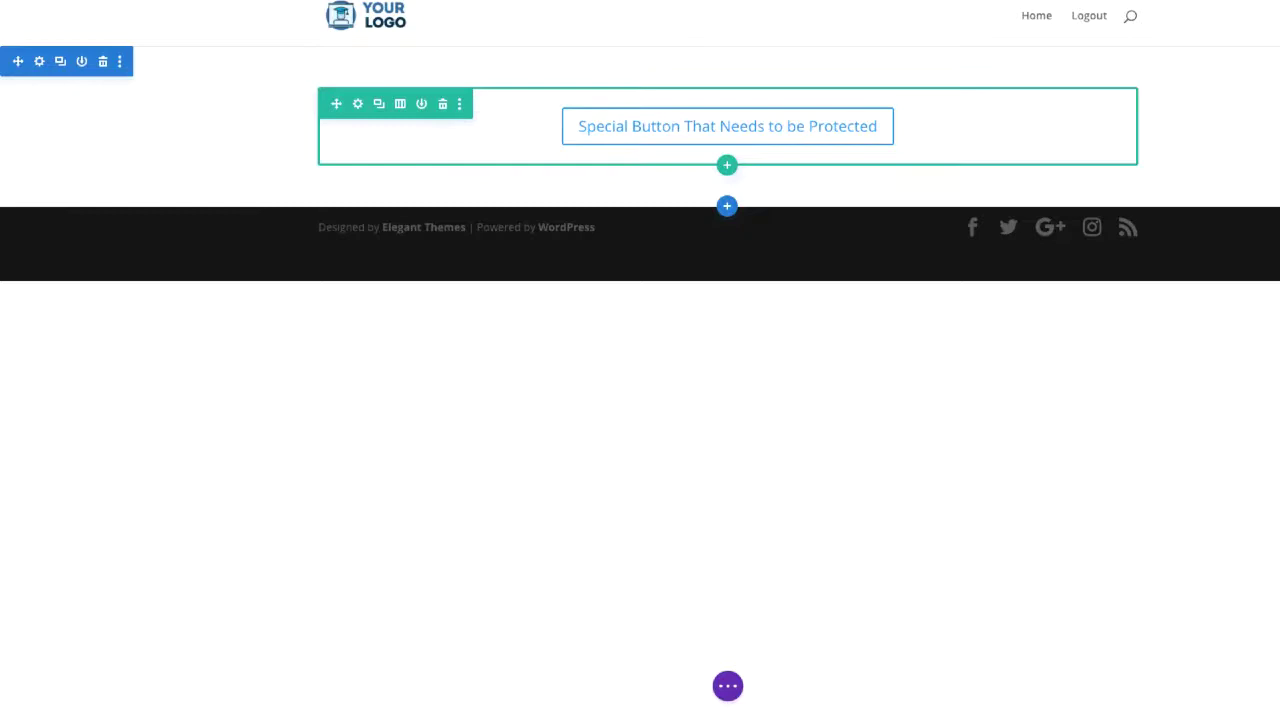
Review the Memberium protection options in the settings of the button's row, and close them without saving.
left_click(357, 103)
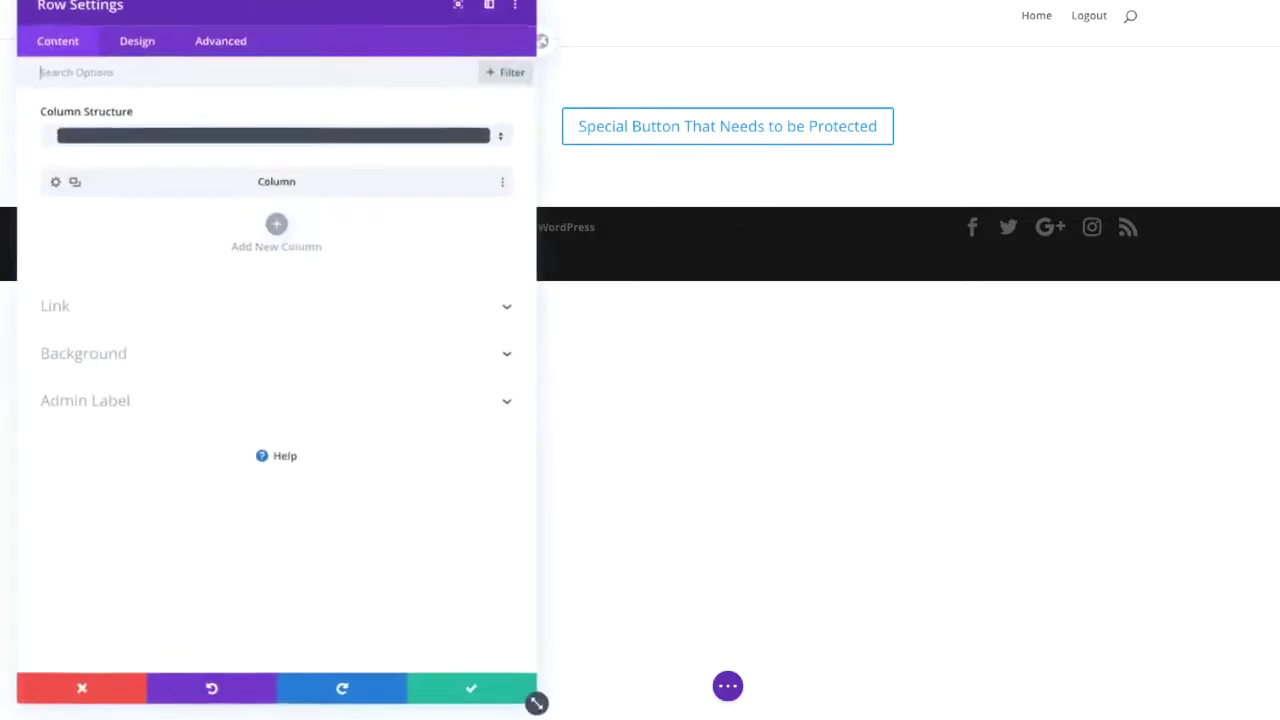
left_click(221, 47)
left_click(89, 254)
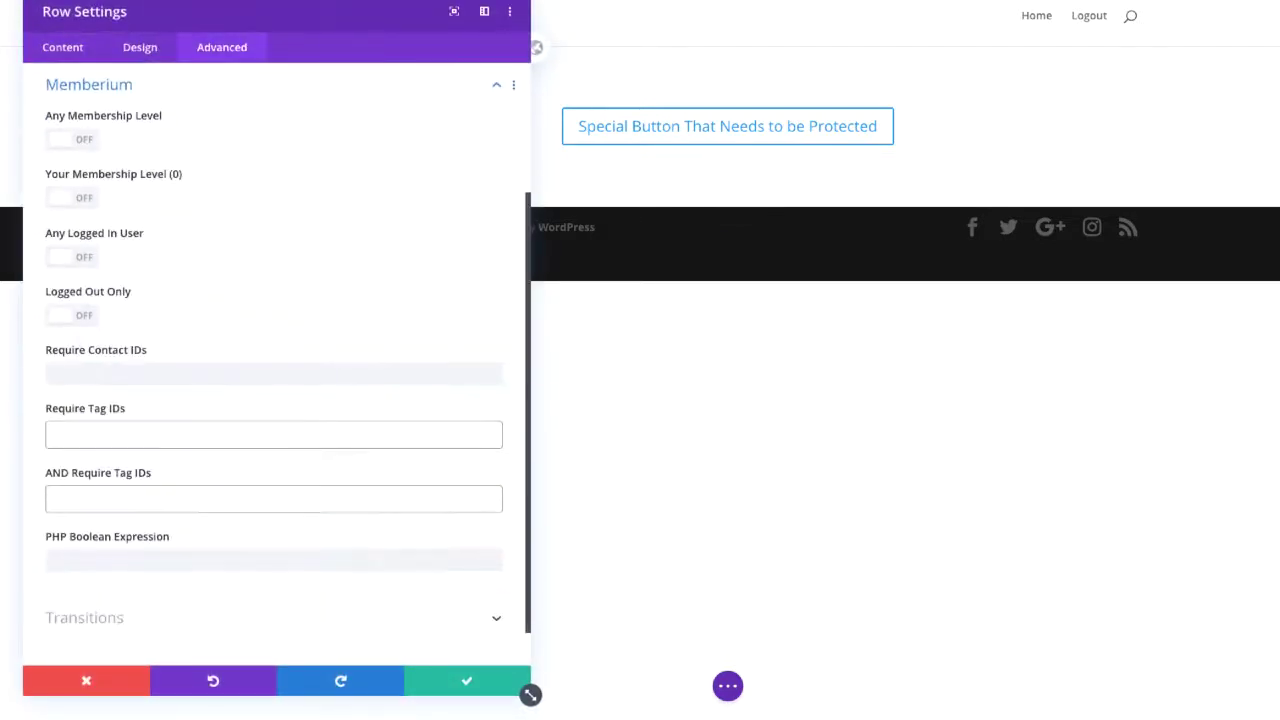
left_click(86, 680)
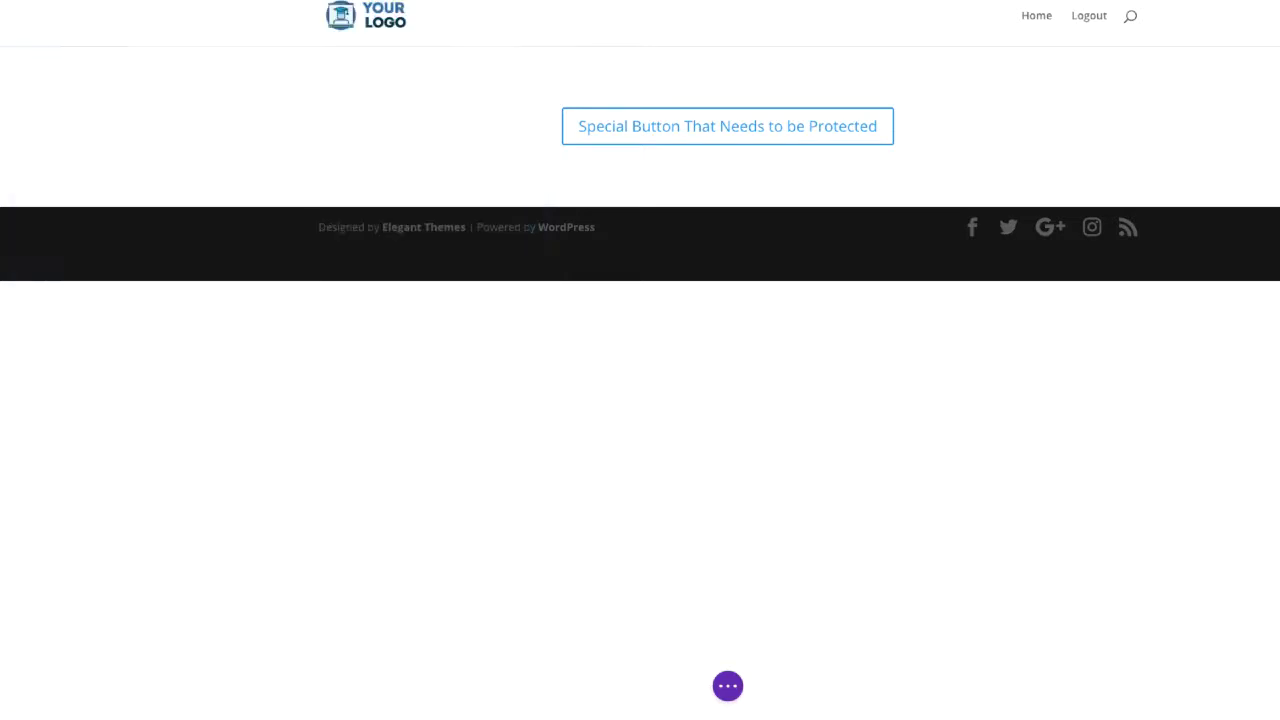
Review the Memberium protection options in the settings of the regular section containing the button.
left_click(39, 61)
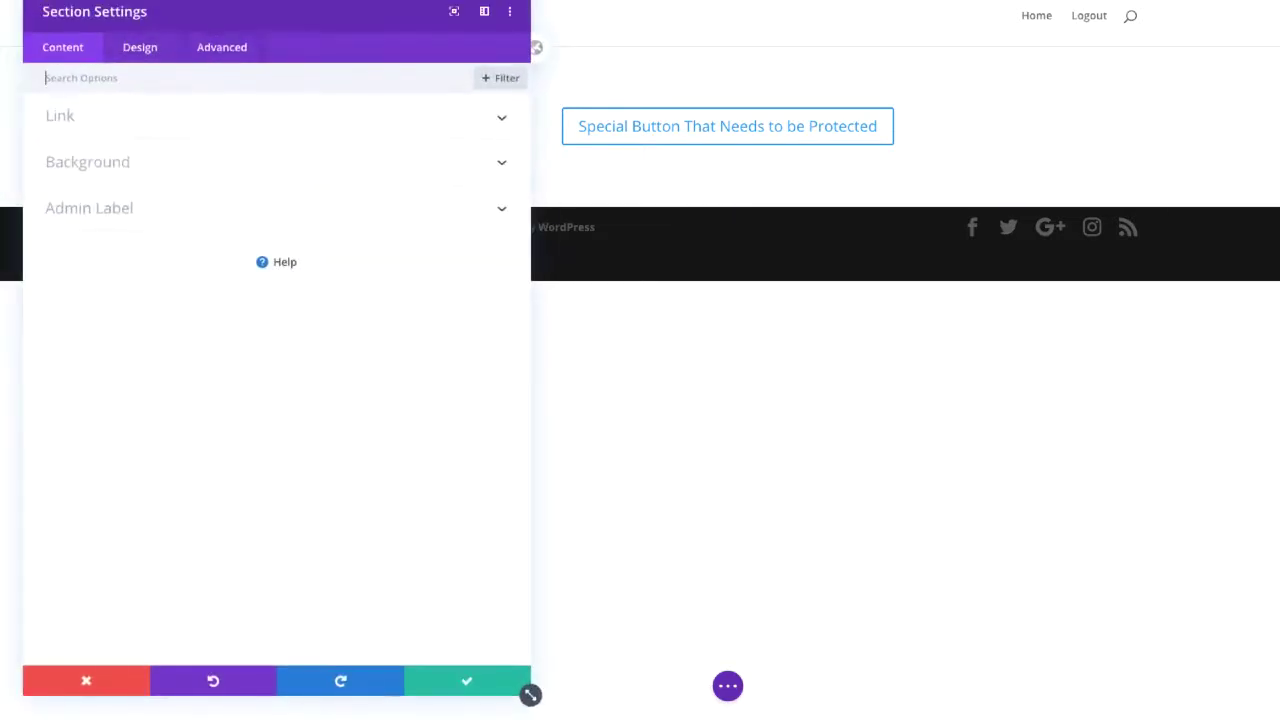
left_click(222, 47)
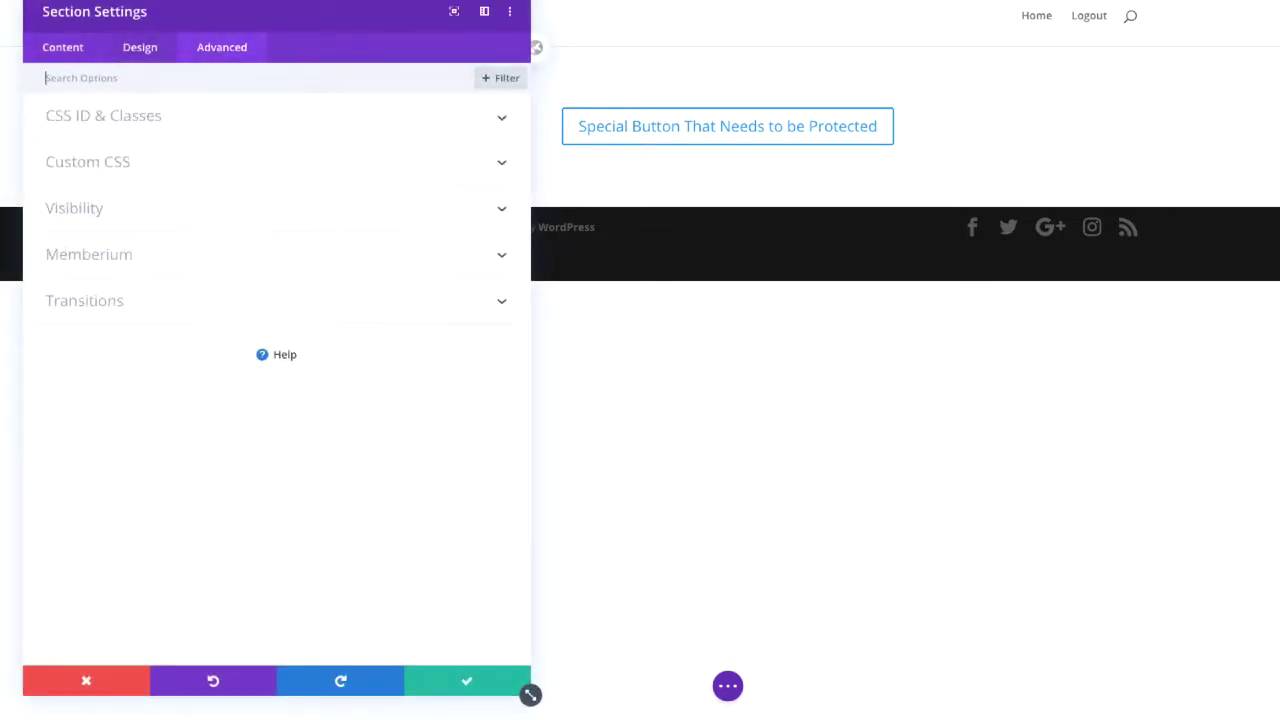
left_click(89, 252)
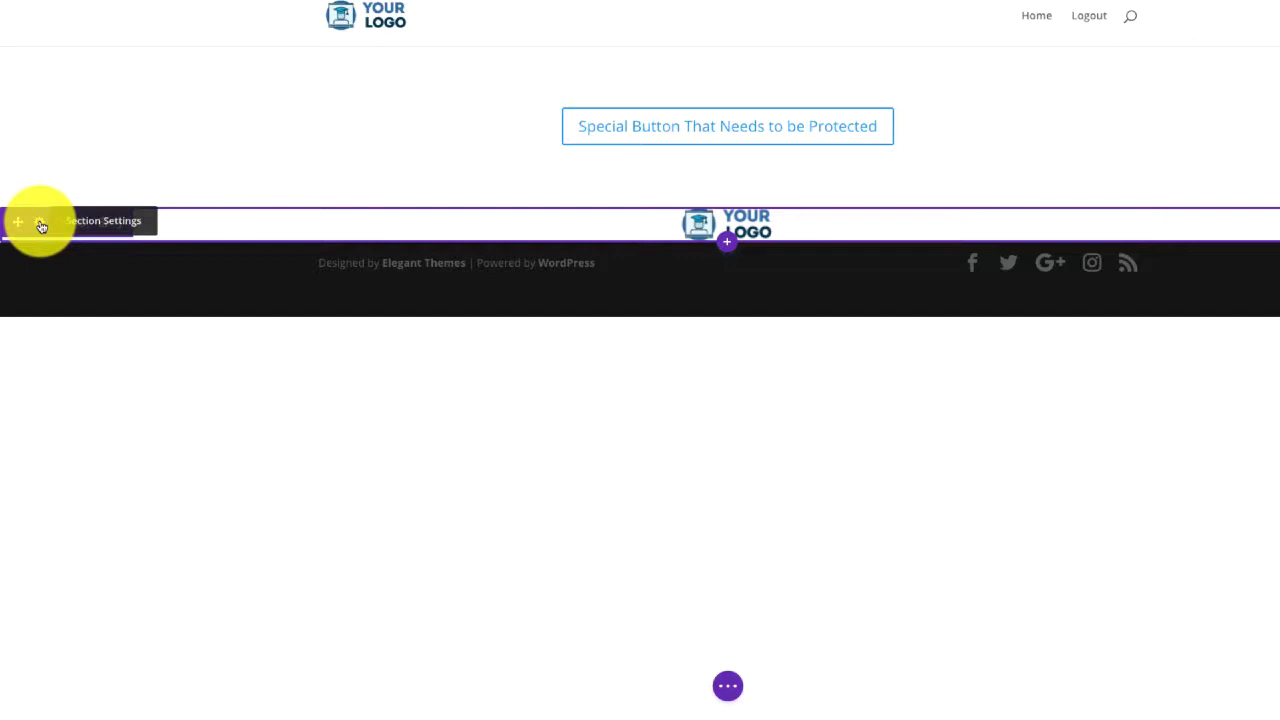
Review the Memberium options in the settings of the fullwidth section with the logo, and discard the dialog.
left_click(40, 224)
left_click(216, 46)
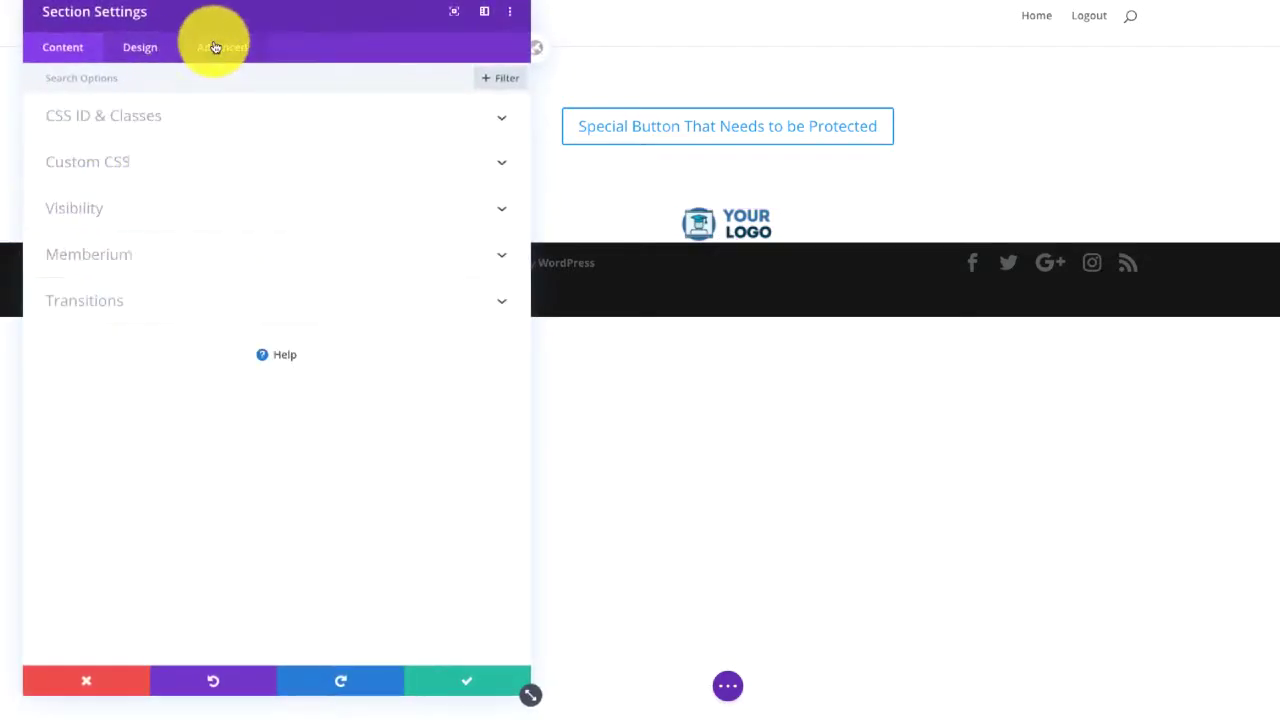
left_click(107, 258)
left_click(71, 674)
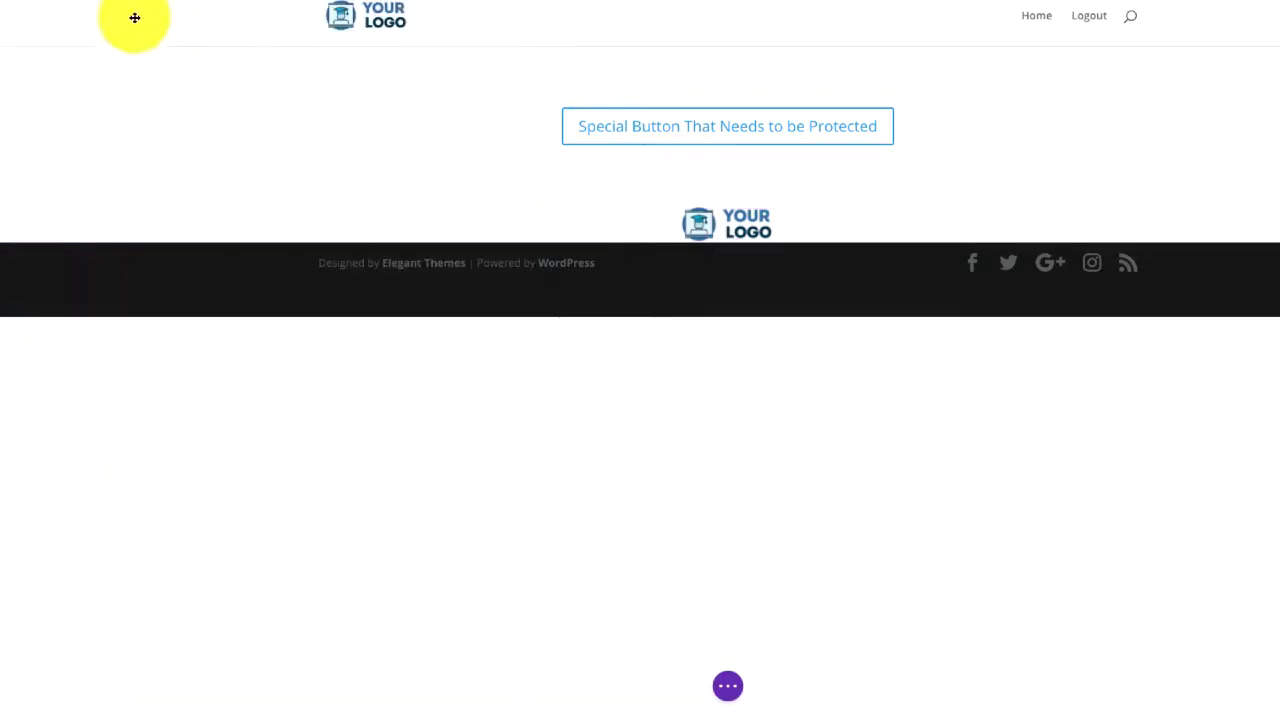
Check the button section's Memberium options once more and close its settings without saving.
left_click(42, 64)
left_click(237, 48)
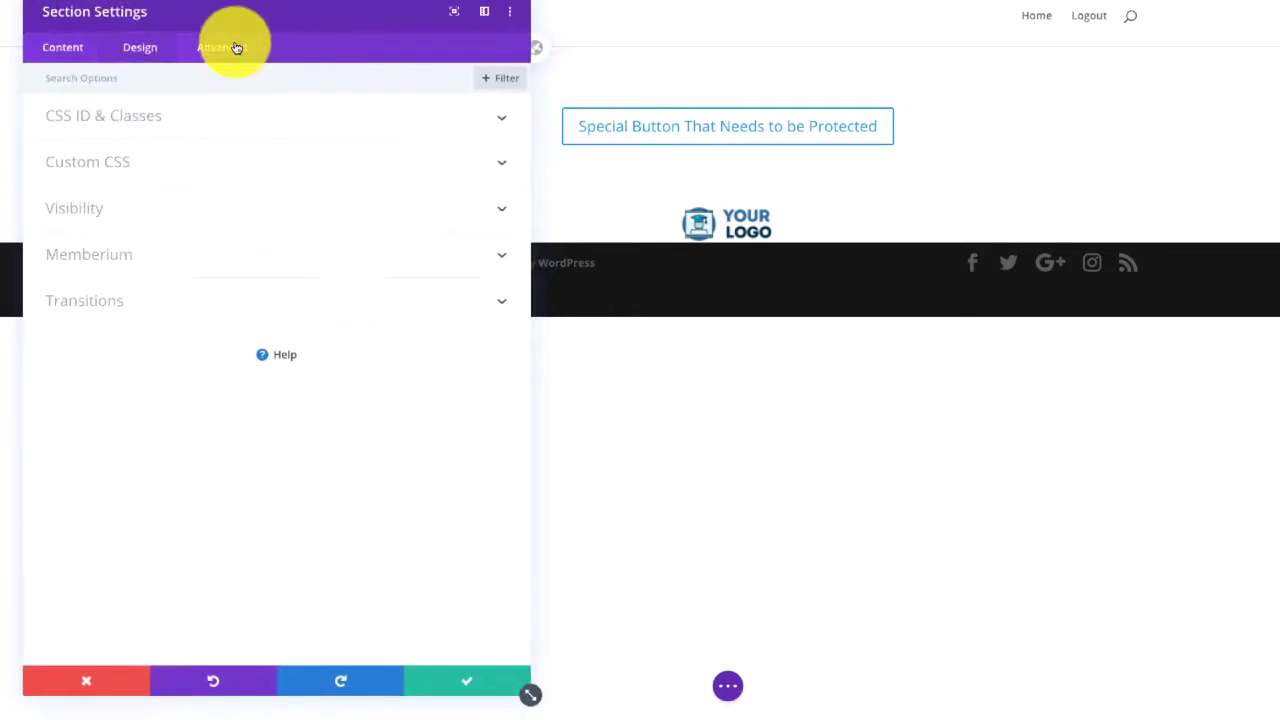
left_click(186, 256)
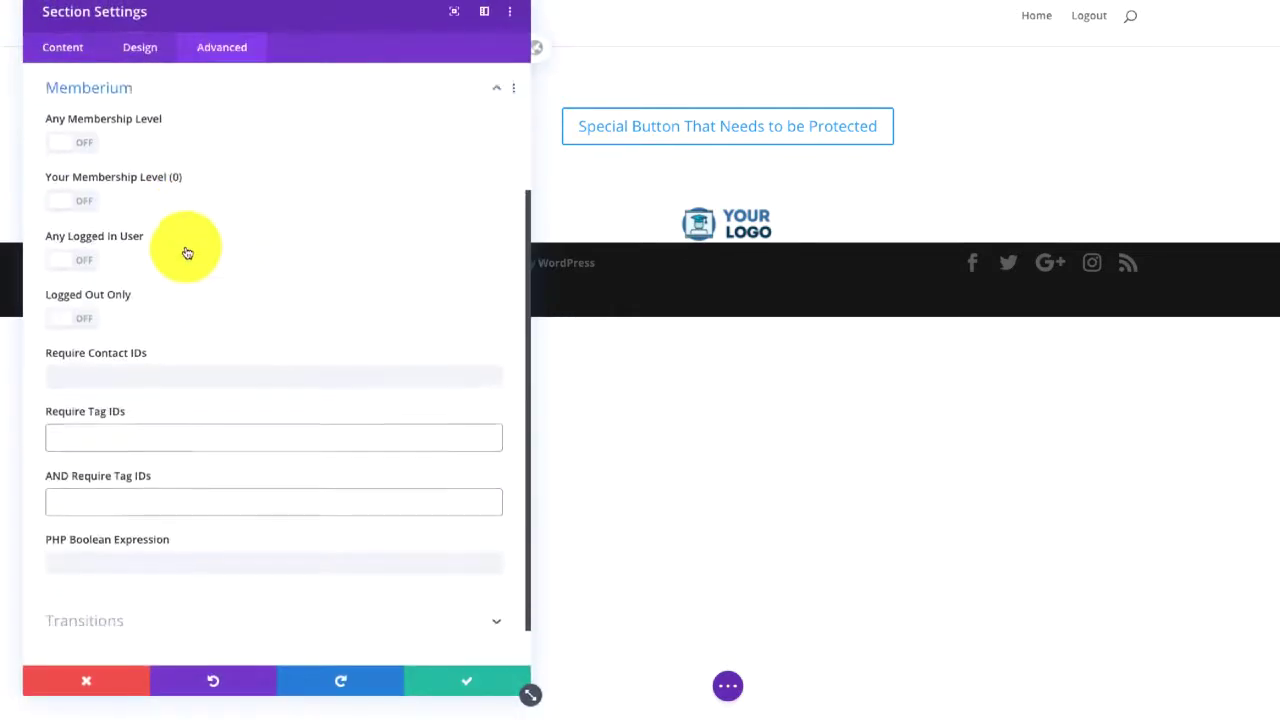
left_click(106, 686)
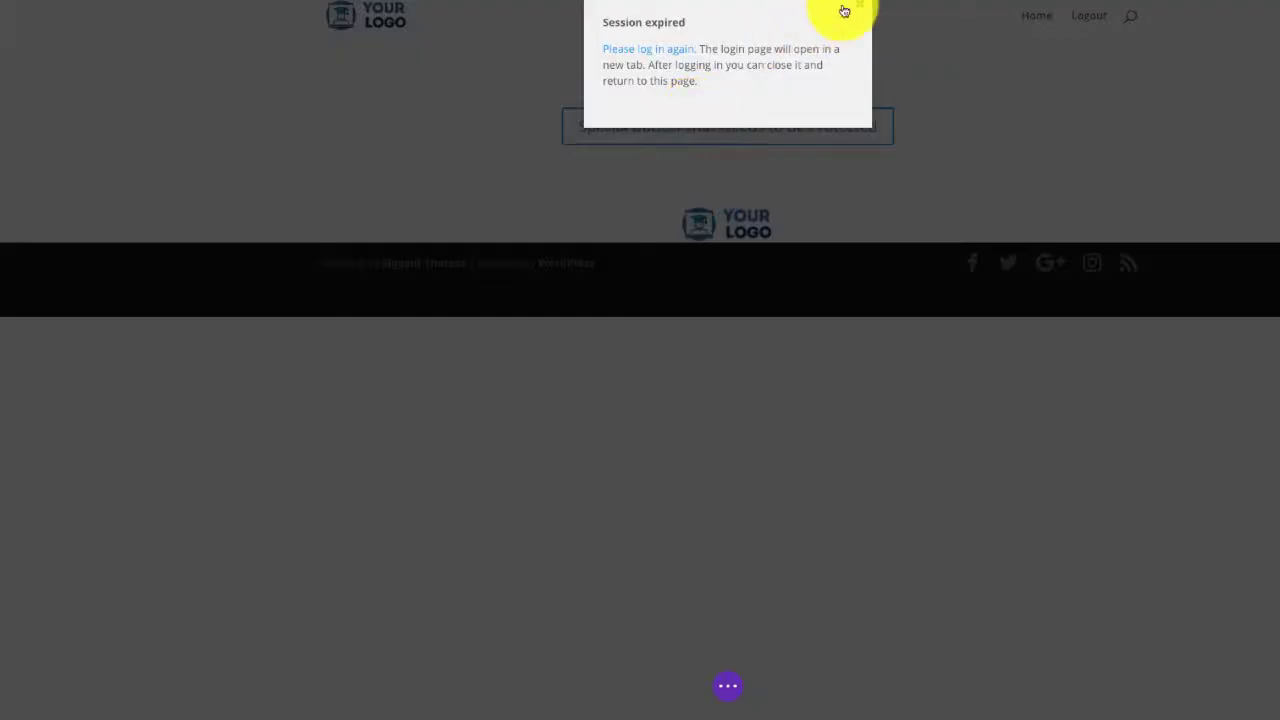
Dismiss the session expired notice and remove all tags from the button's Require Tag IDs and AND Require Tag IDs.
left_click(855, 6)
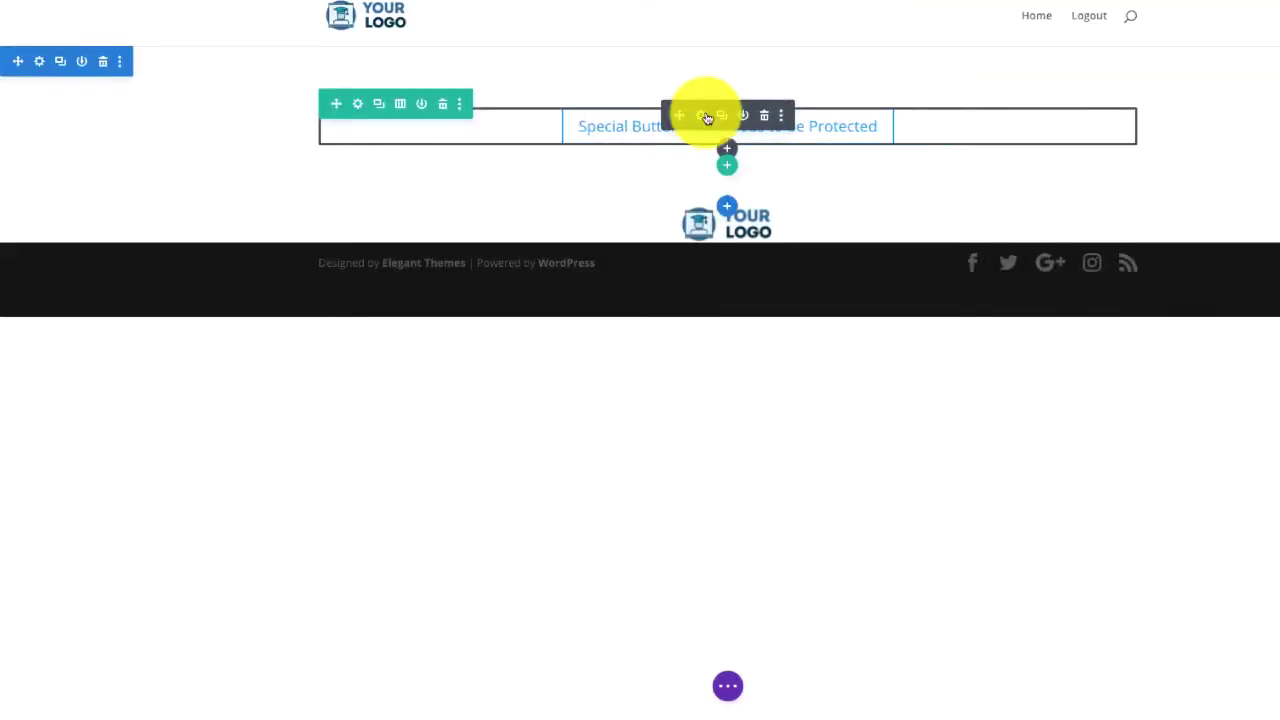
left_click(700, 114)
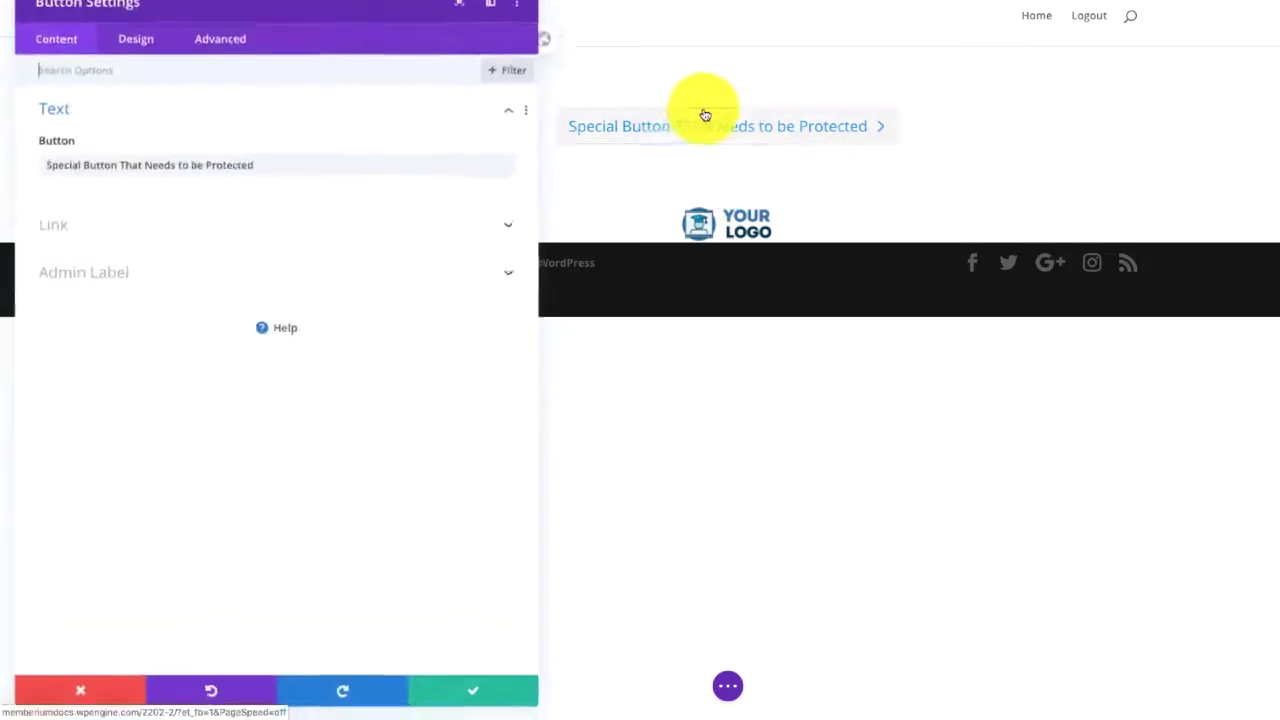
left_click(219, 49)
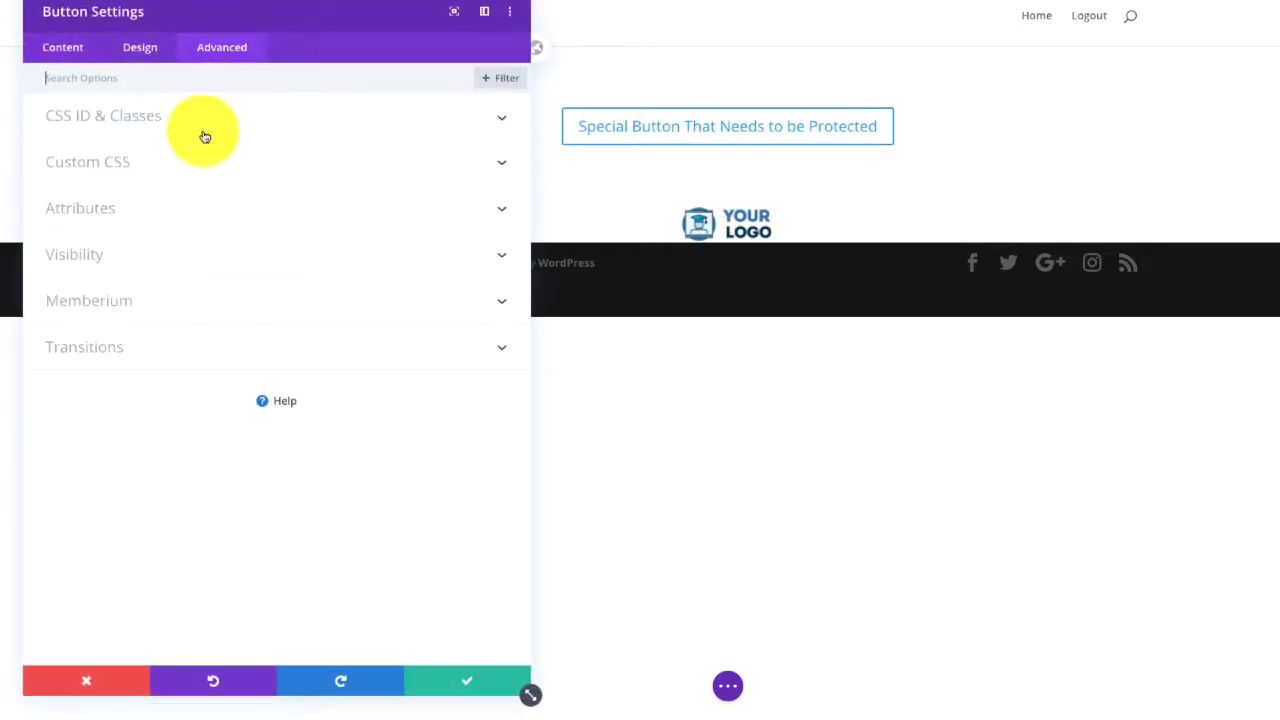
left_click(153, 301)
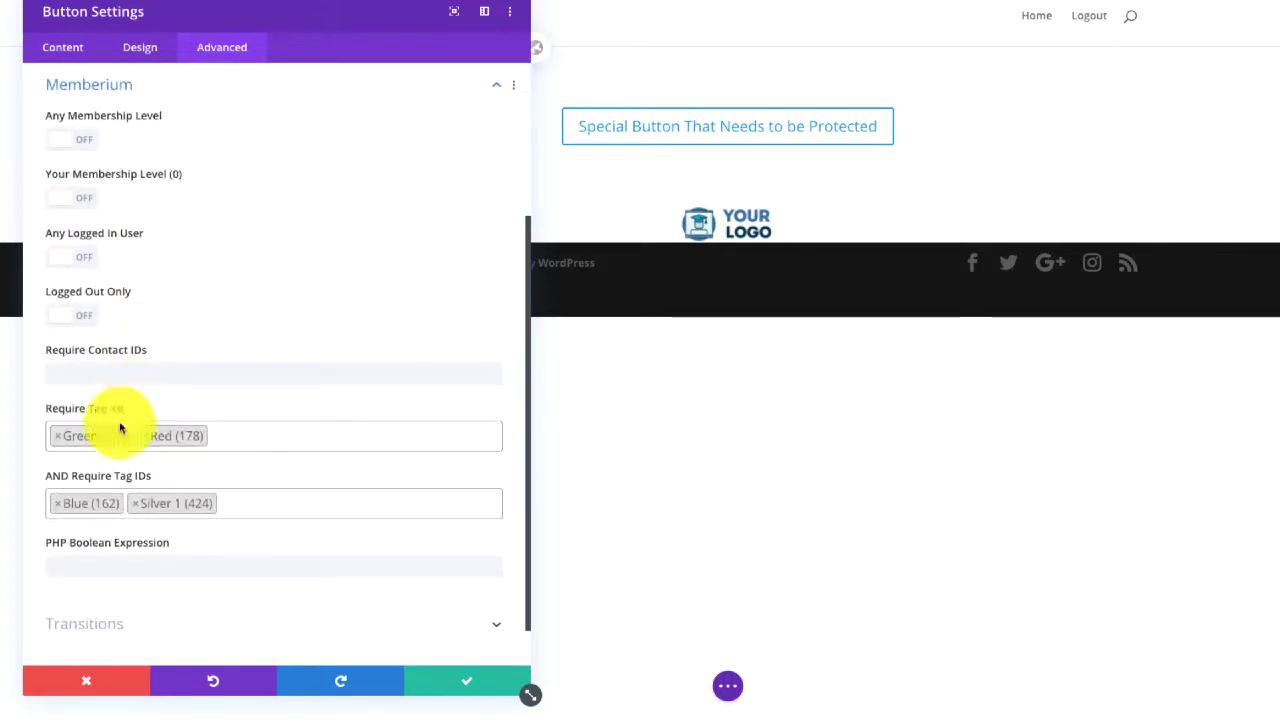
left_click(58, 441)
left_click(58, 441)
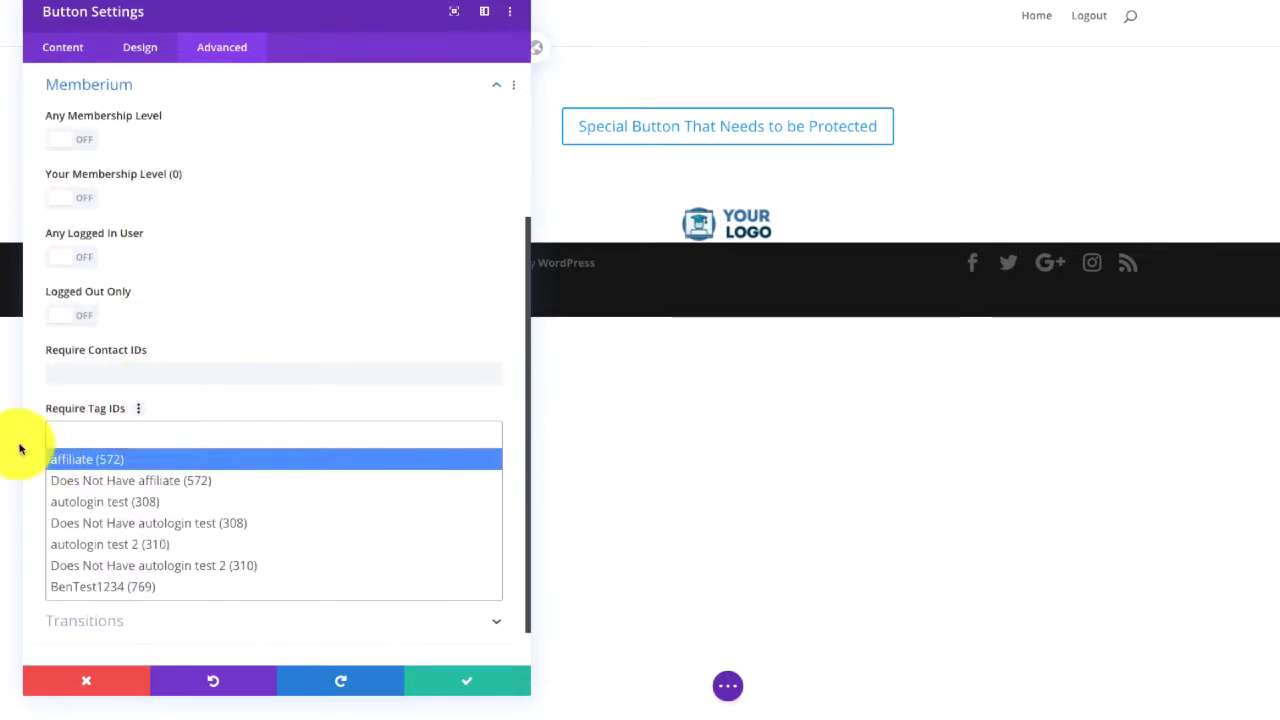
left_click(58, 501)
left_click(58, 501)
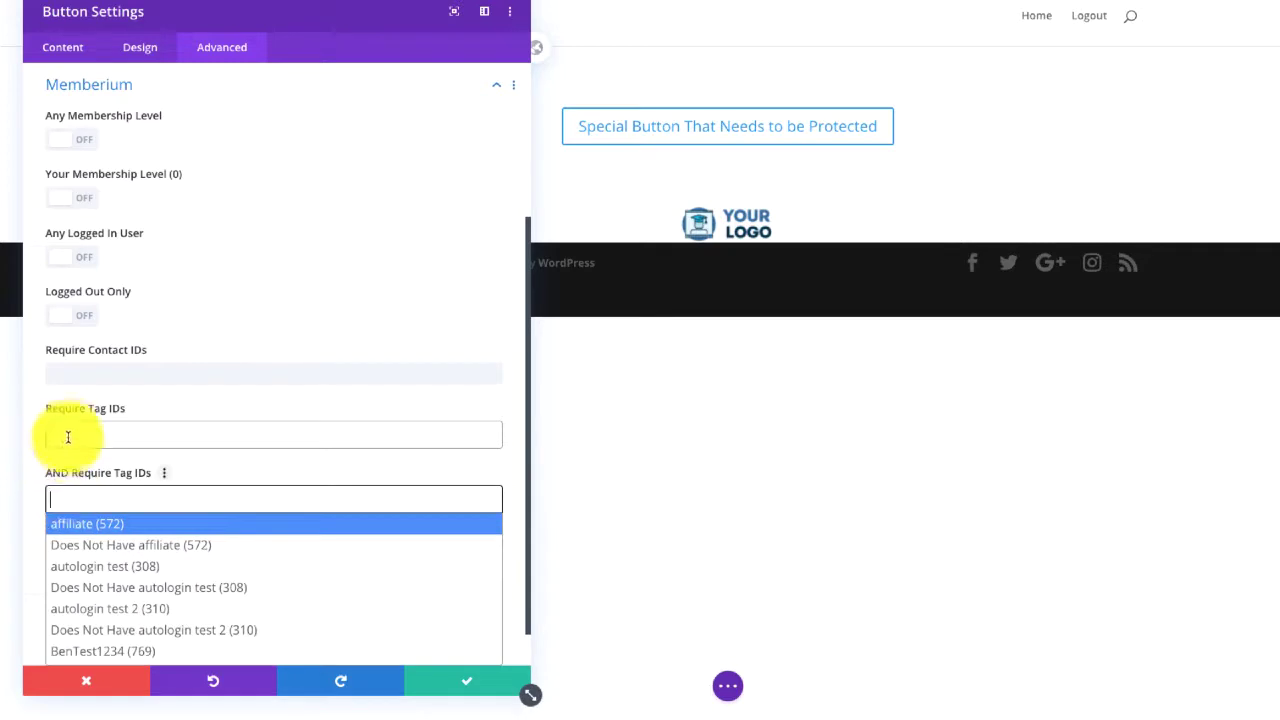
Add the Does Not Have Gold (122) option to the button's Require Tag IDs.
left_click(69, 432)
type("gold")
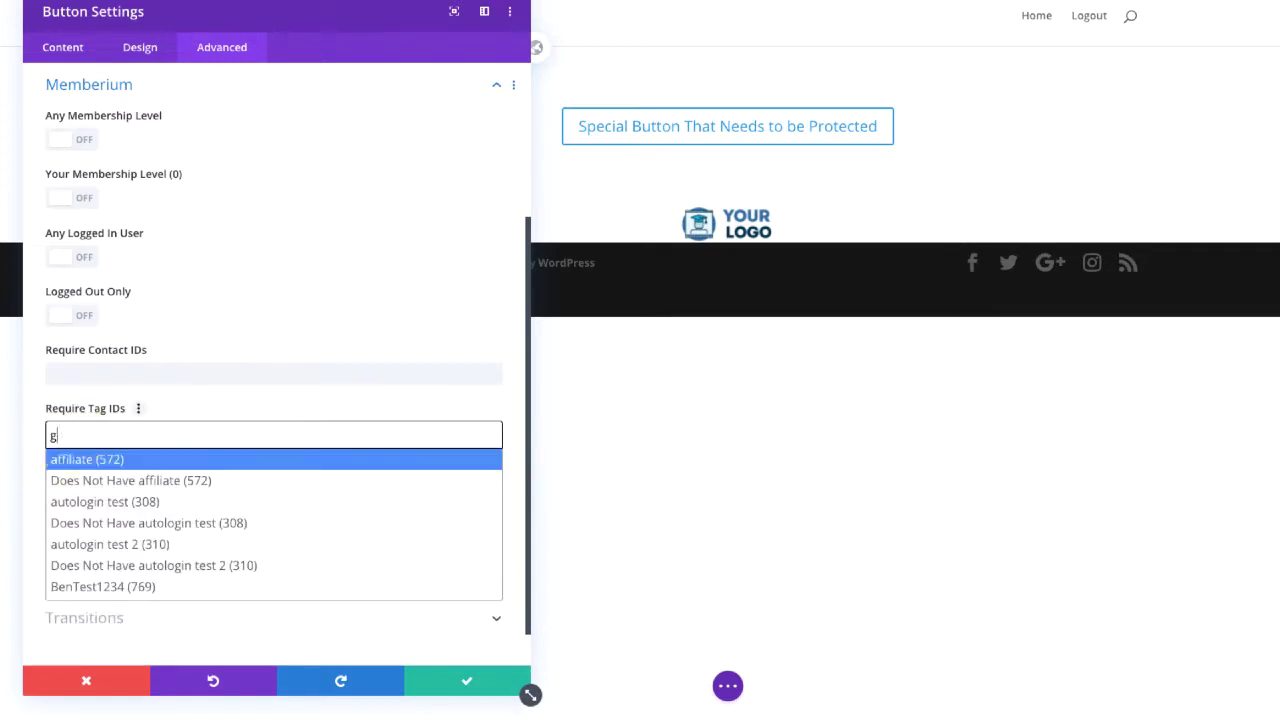
key("Down")
key("Down")
key("Down")
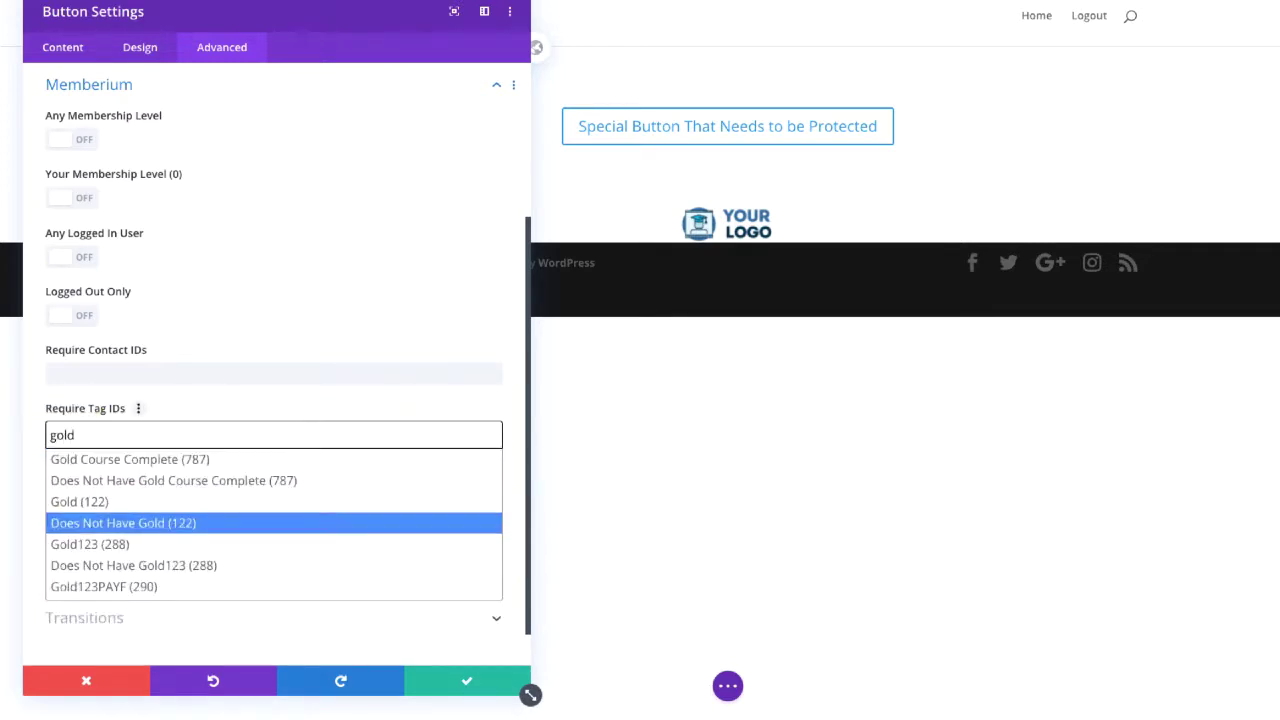
key("Up")
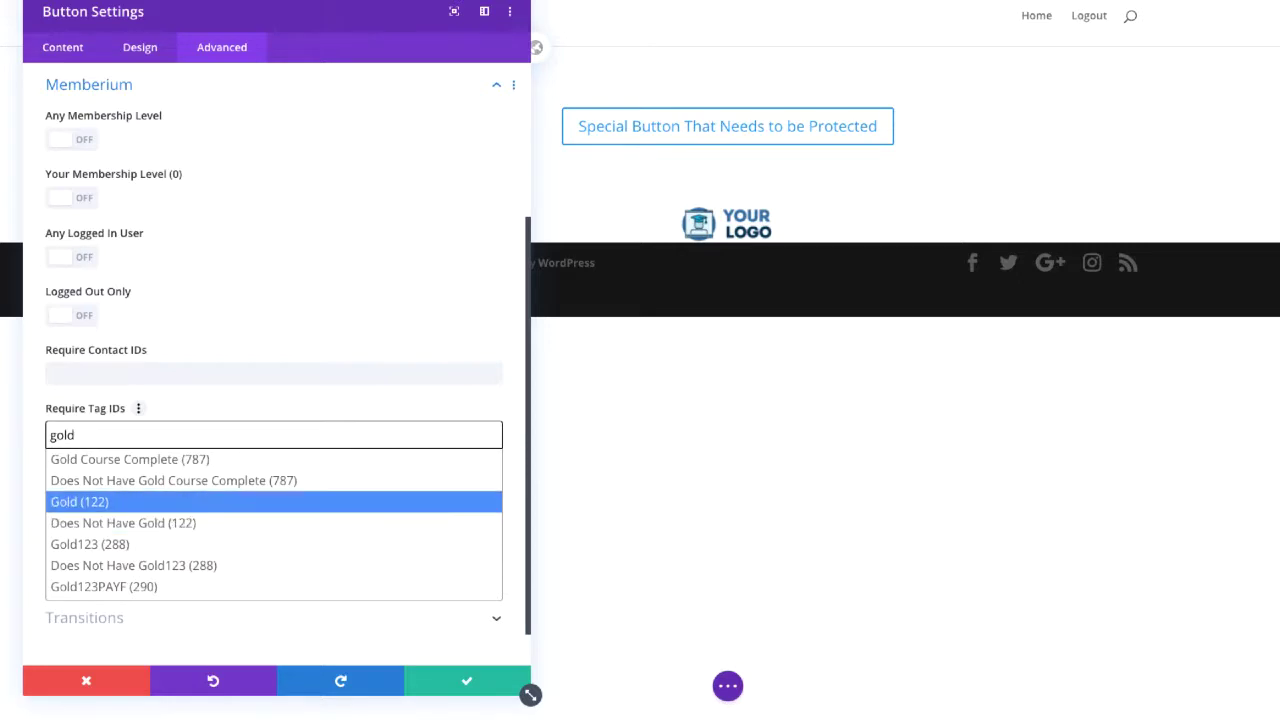
key("Down")
key("Return")
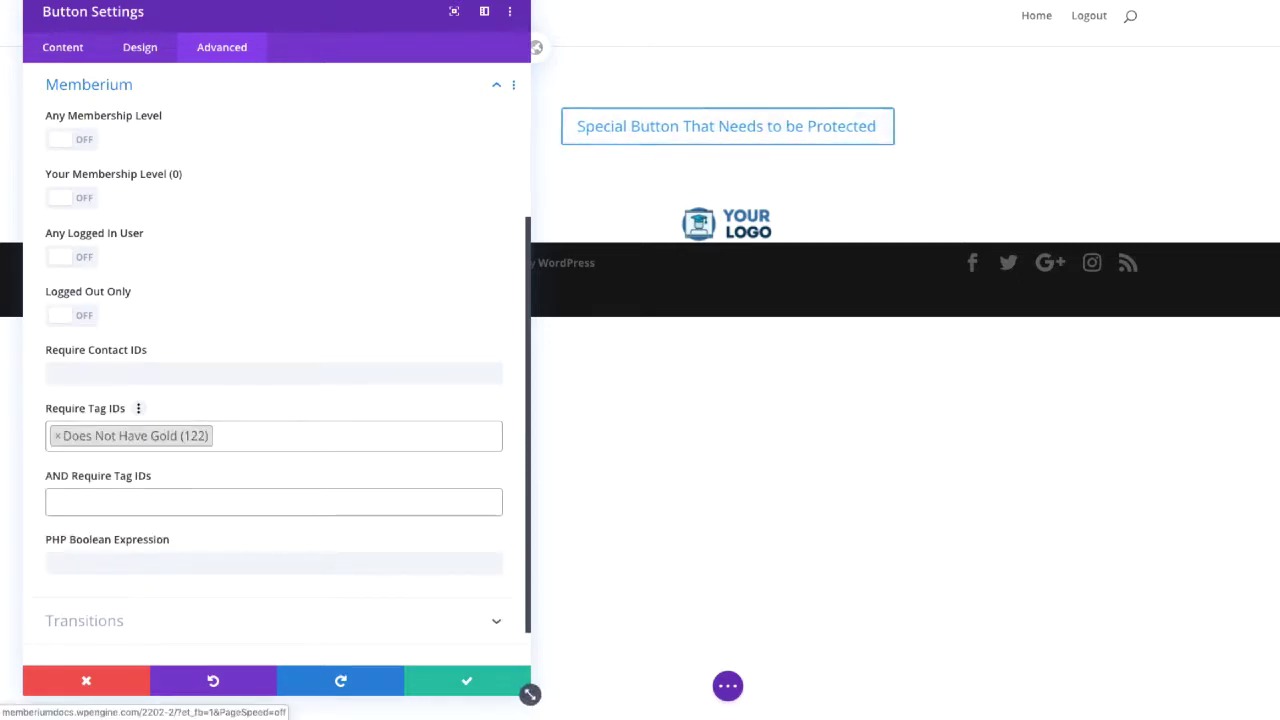
scroll(277, 364, "up", 3)
scroll(277, 364, "down", 3)
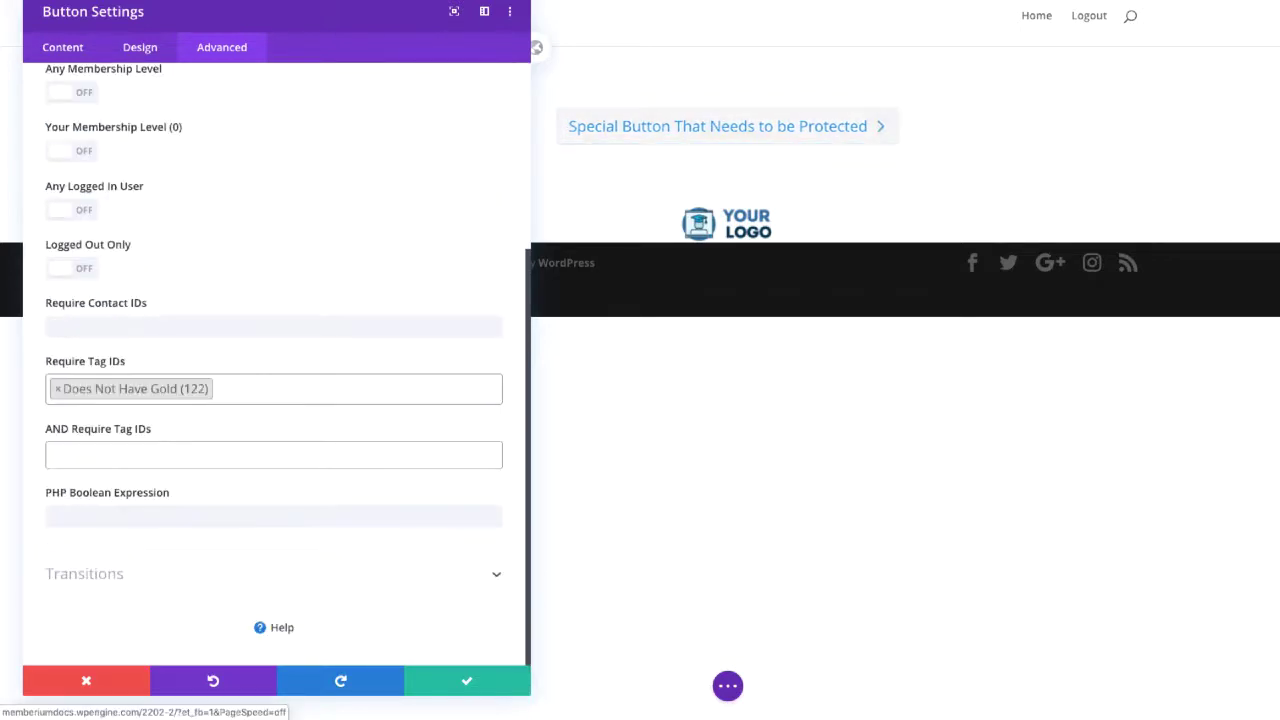